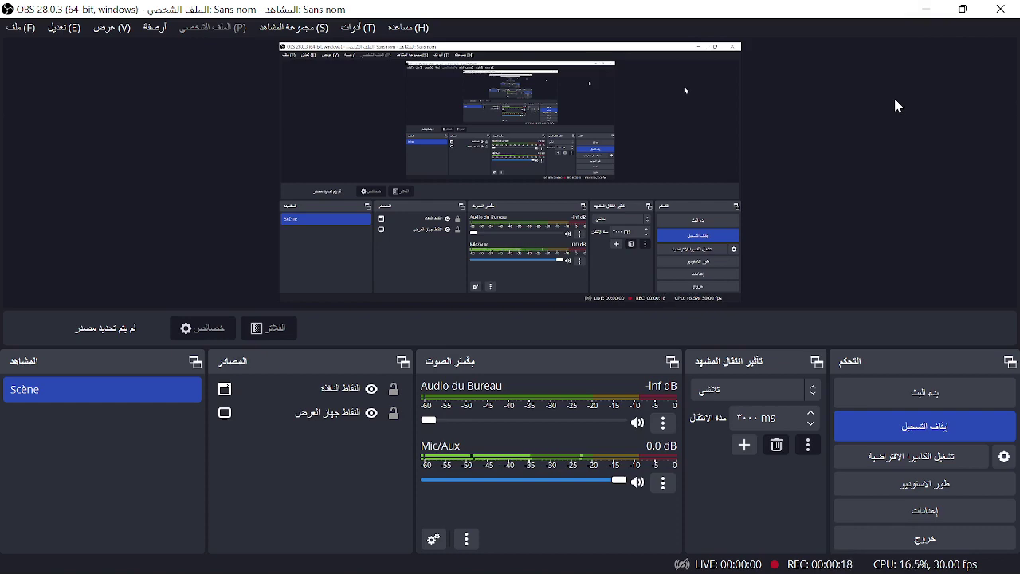
- Minimize the recorder to reveal the LP workbook and show Excel's Data tab
click(926, 9)
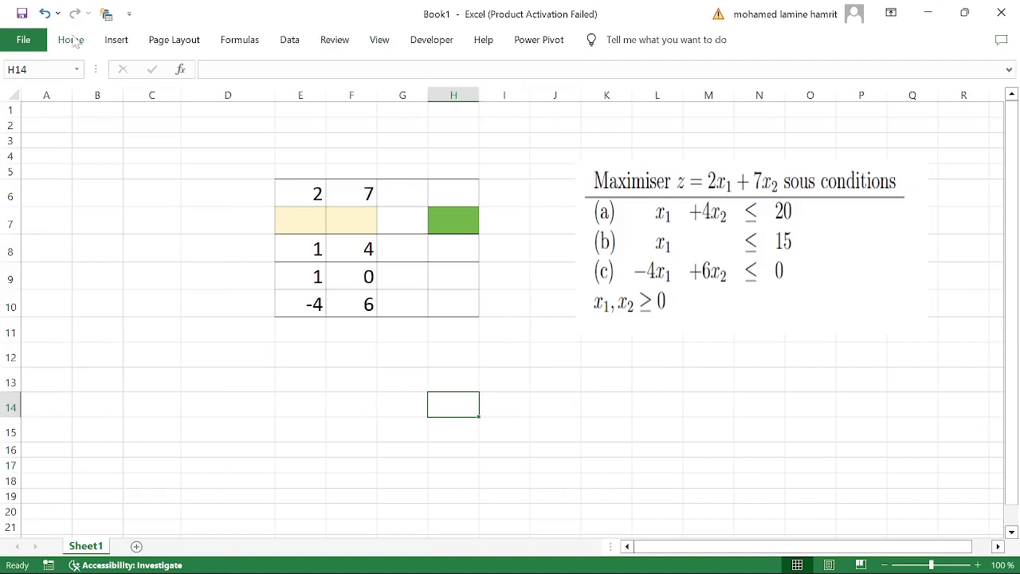
click(291, 39)
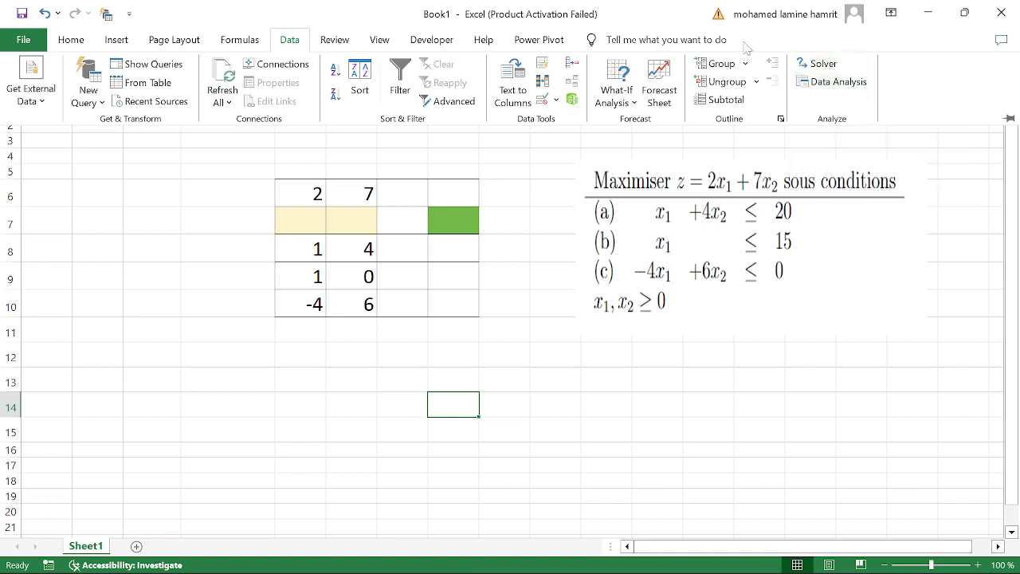
- Enable the Solver Add-in and Analysis ToolPak through Excel Options' Add-ins list
click(4, 45)
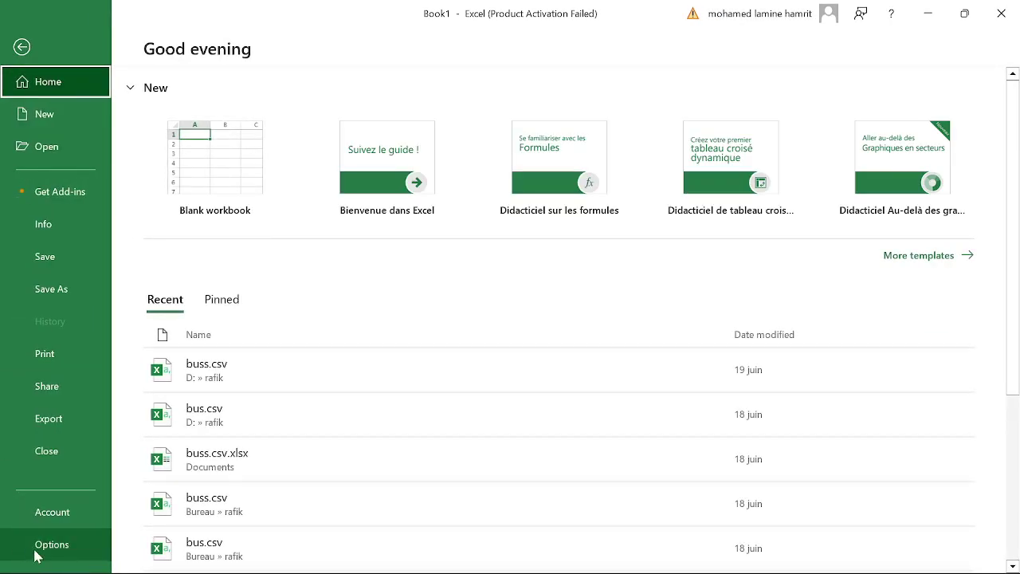
click(28, 550)
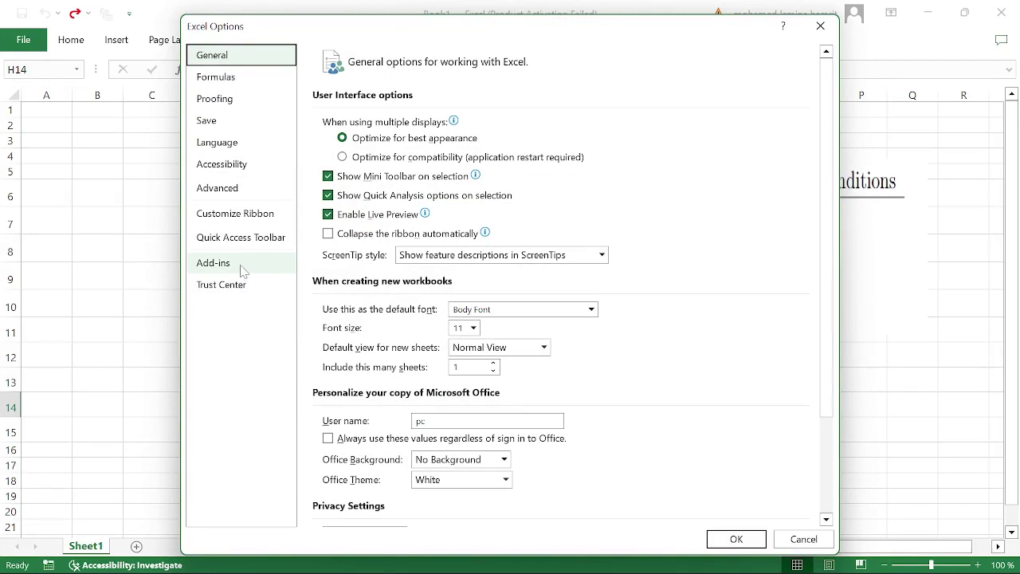
click(243, 271)
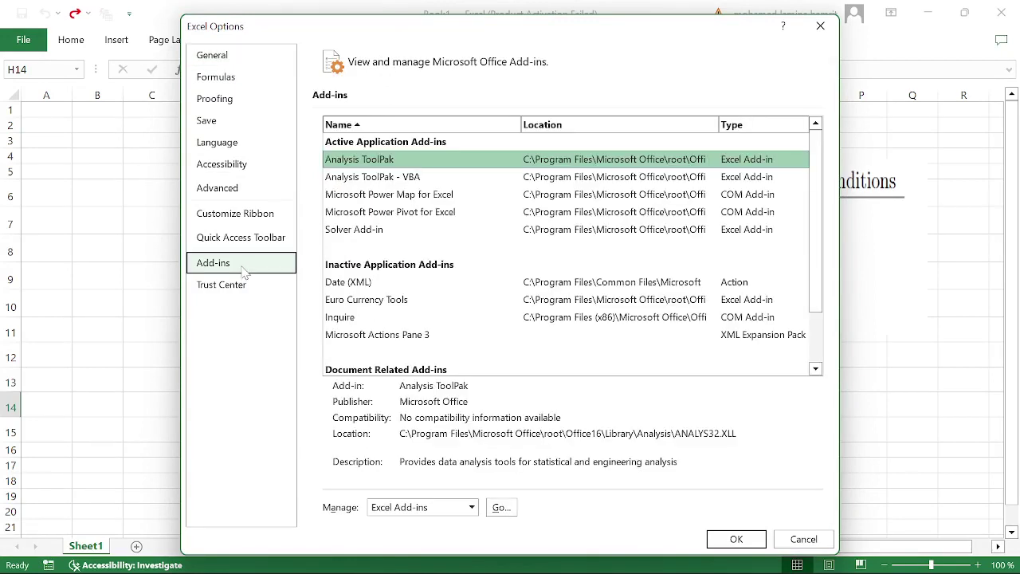
click(498, 507)
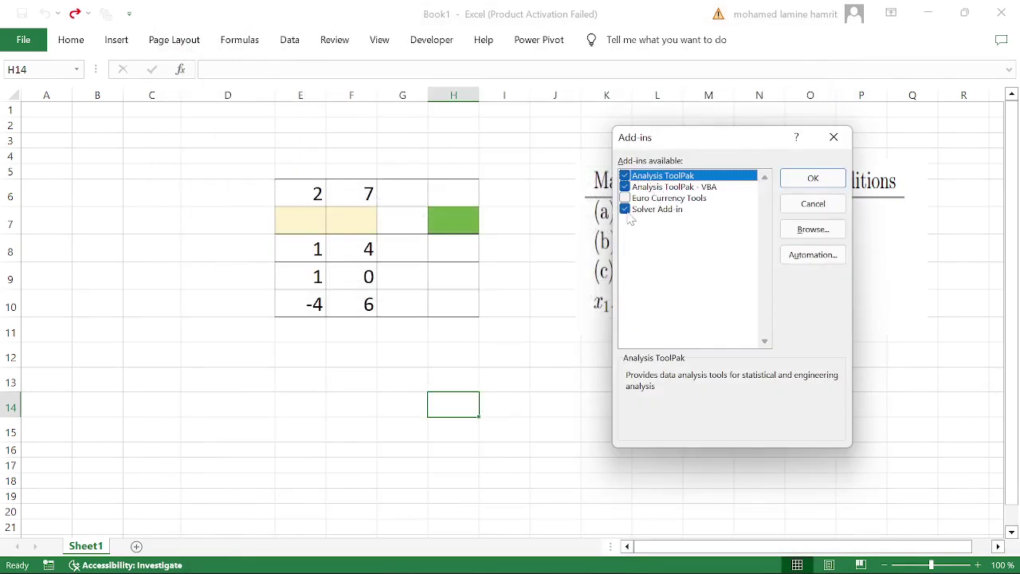
click(797, 181)
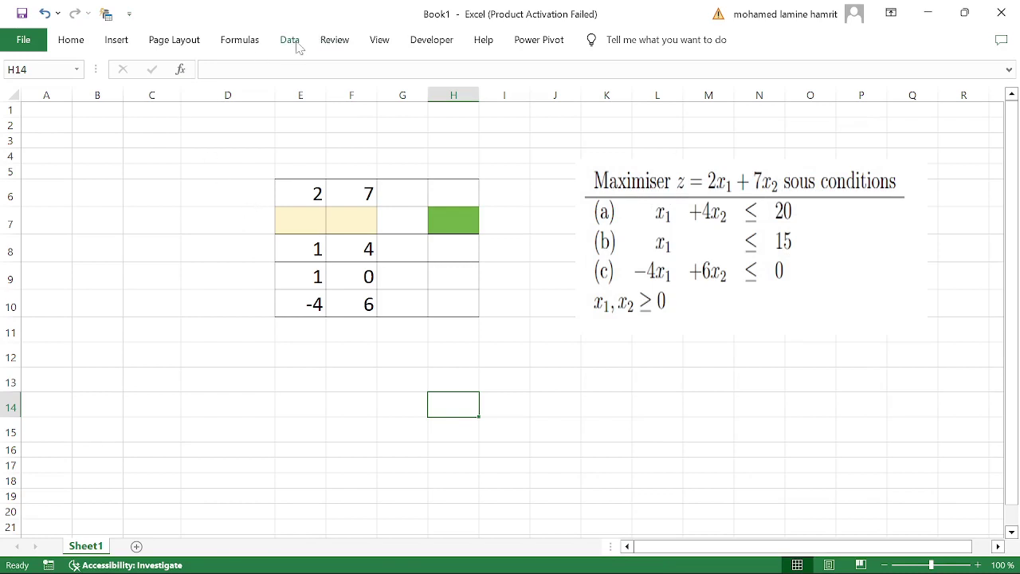
- Show the Data tab's Analyze group with Solver and Data Analysis
click(290, 41)
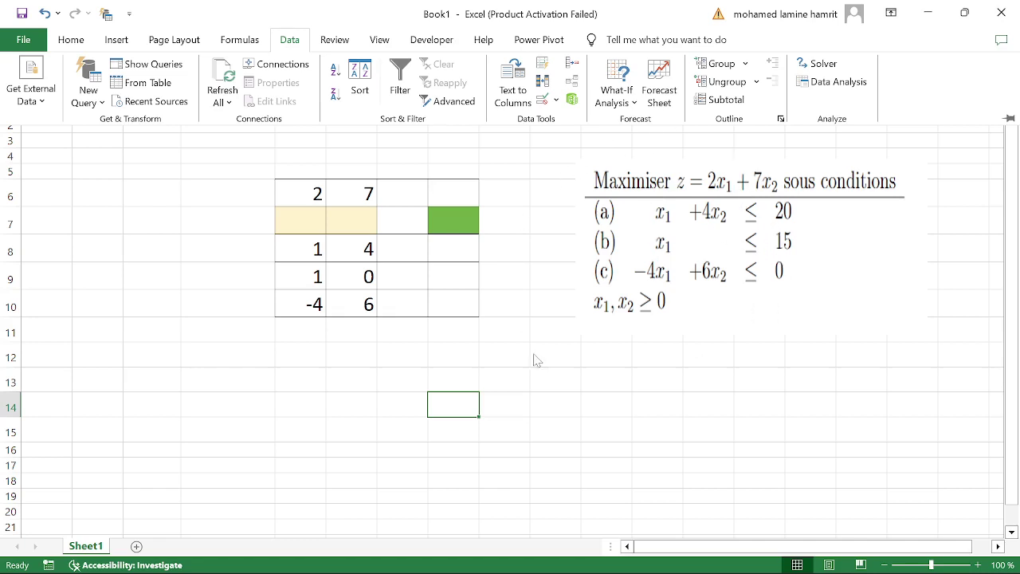
- Nudge the z = 2x1 + 7x2 equation picture slightly down-left beside the coefficient table
key(ctrl+F1)
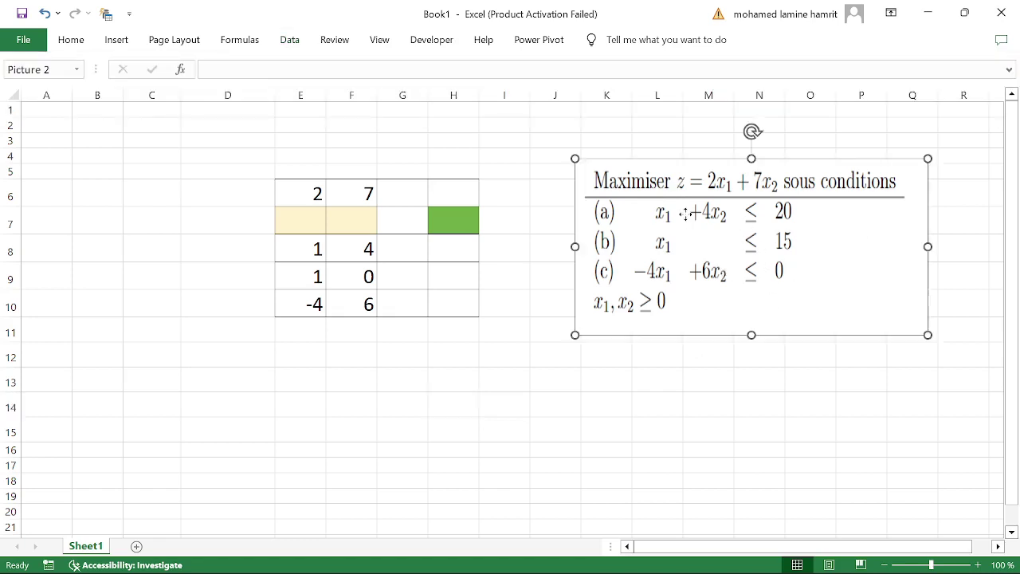
mouse_move(690, 213)
mouse_down()
mouse_move(681, 259)
mouse_move(684, 214)
mouse_up()
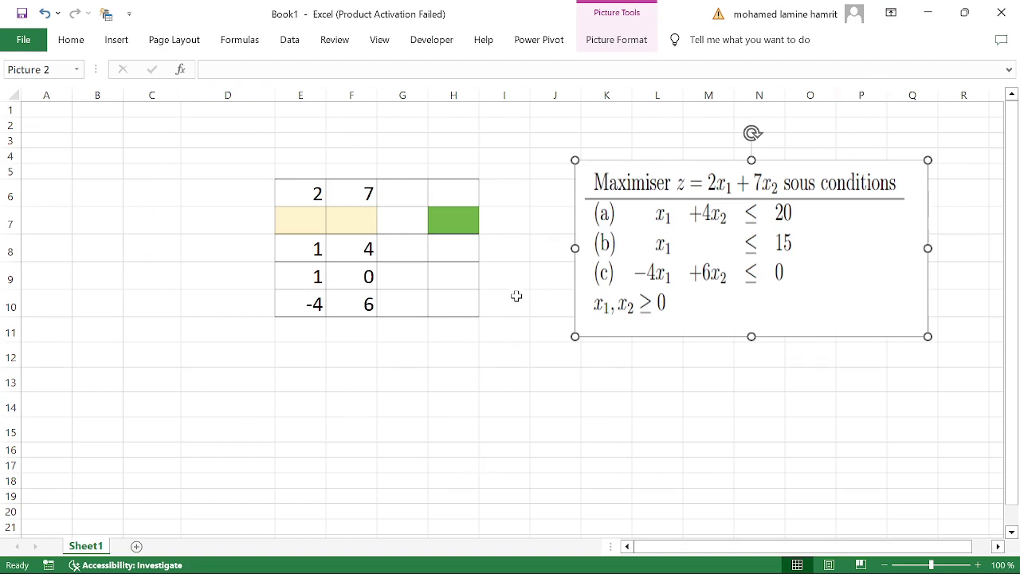
click(297, 201)
click(343, 198)
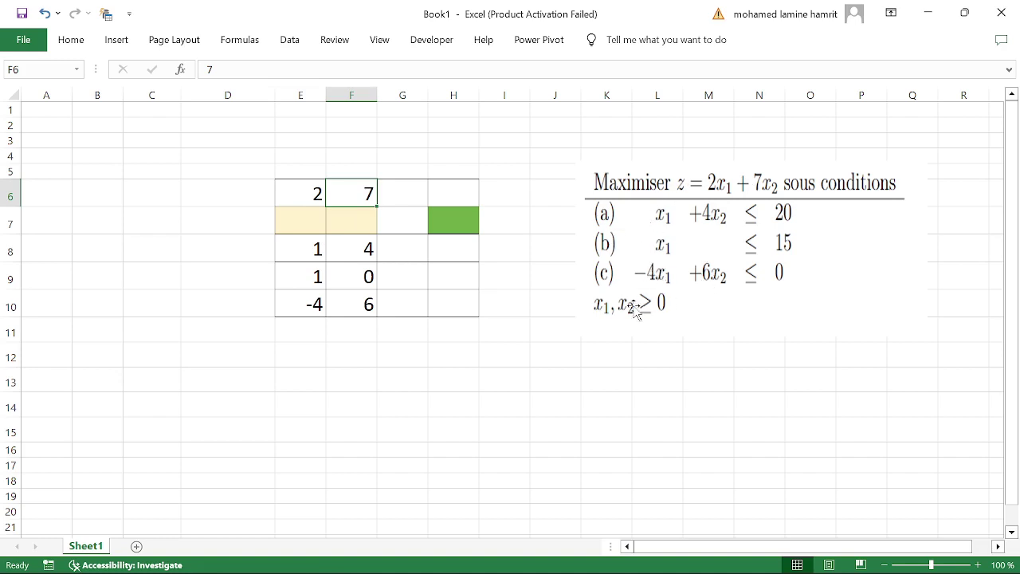
click(294, 217)
click(346, 217)
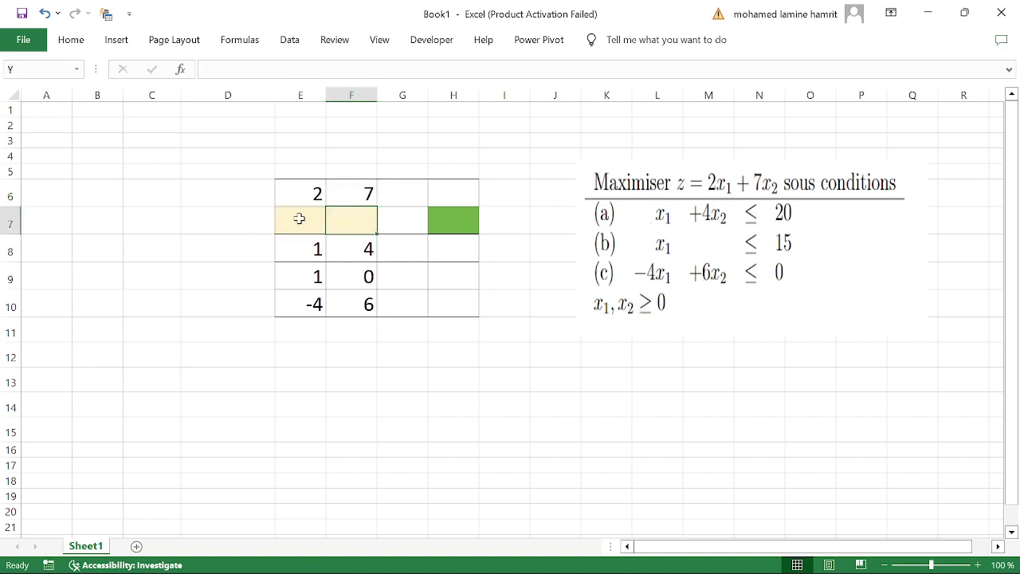
click(299, 219)
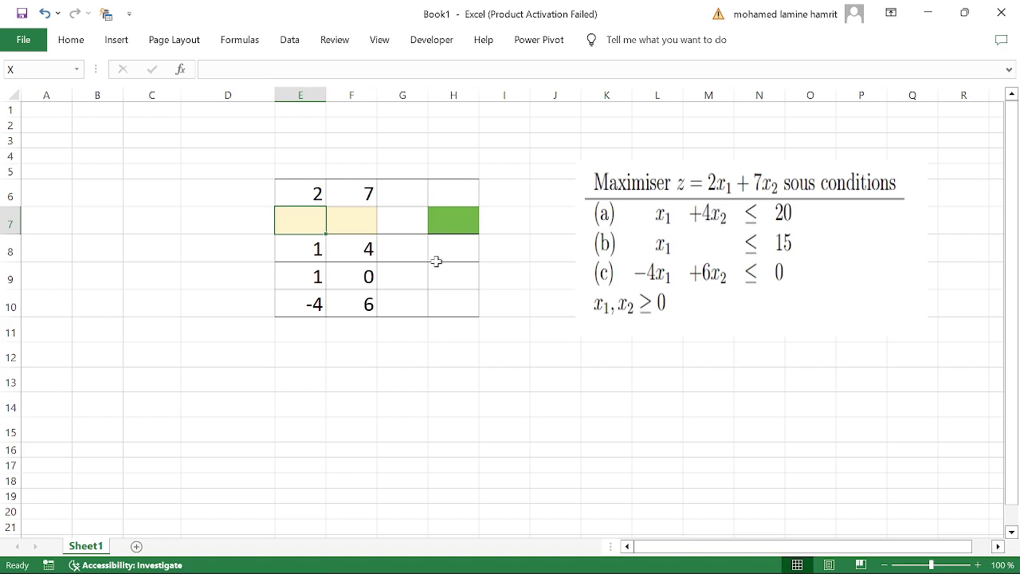
click(369, 221)
click(291, 221)
click(357, 225)
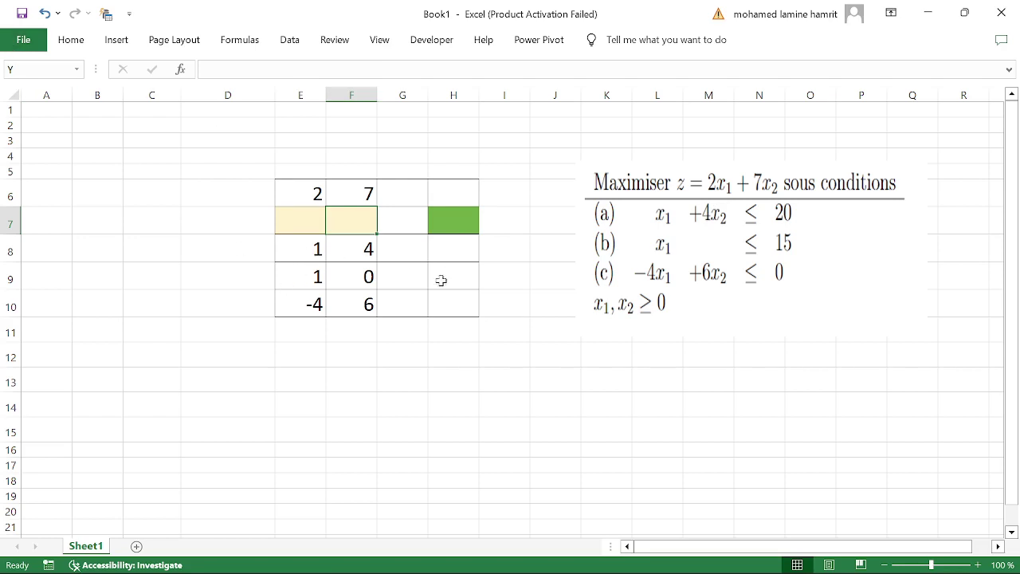
click(352, 285)
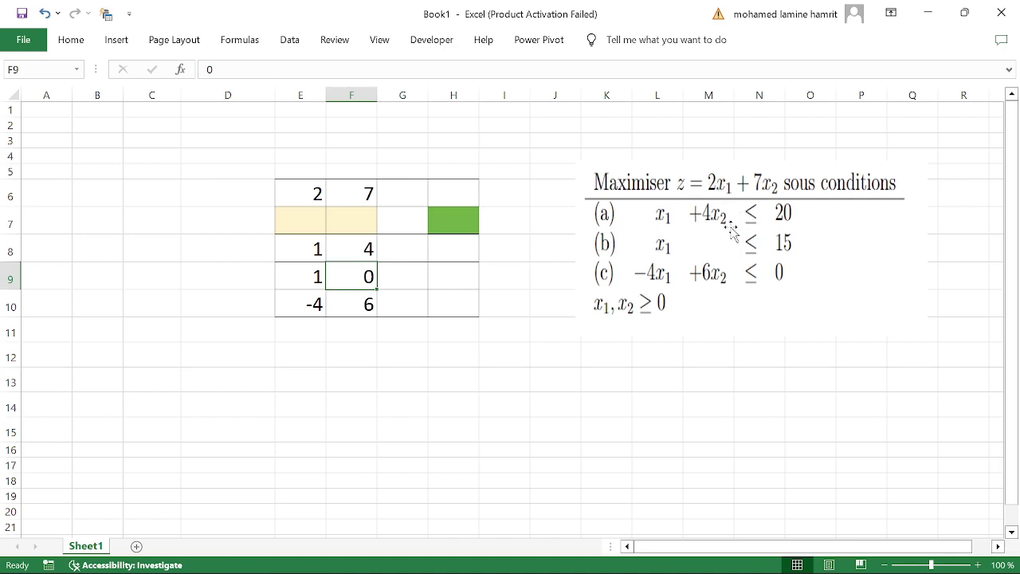
- Enter =SUMPRODUCT(E8:F8;E7:F7) in H8 for constraint (a)'s left-hand side
click(445, 248)
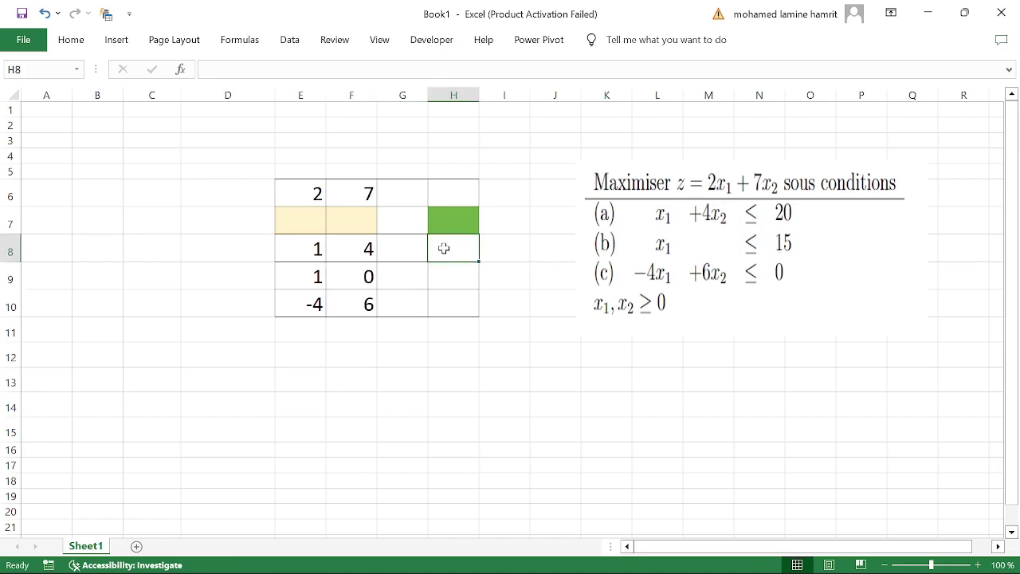
text(=)
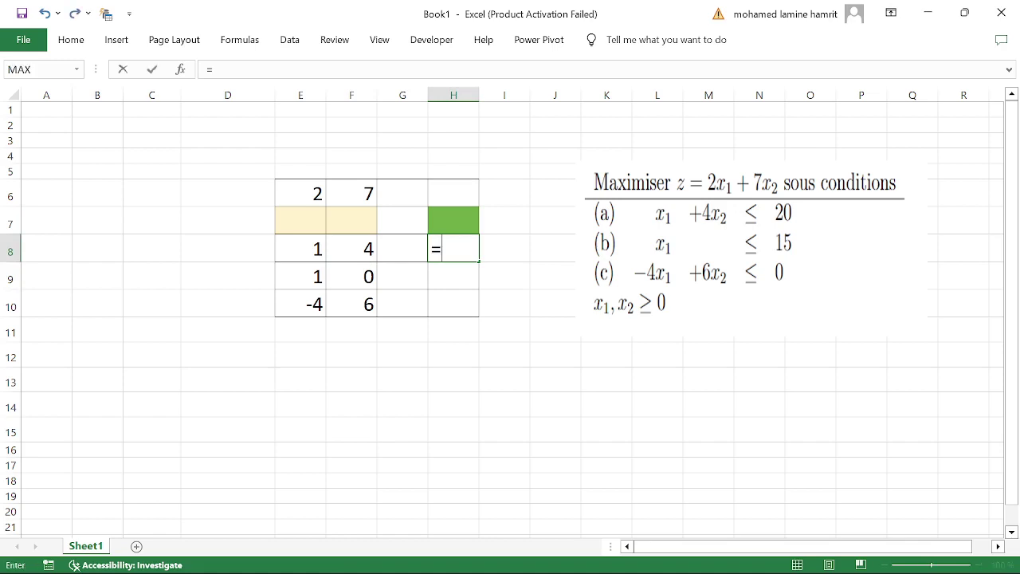
text(s)
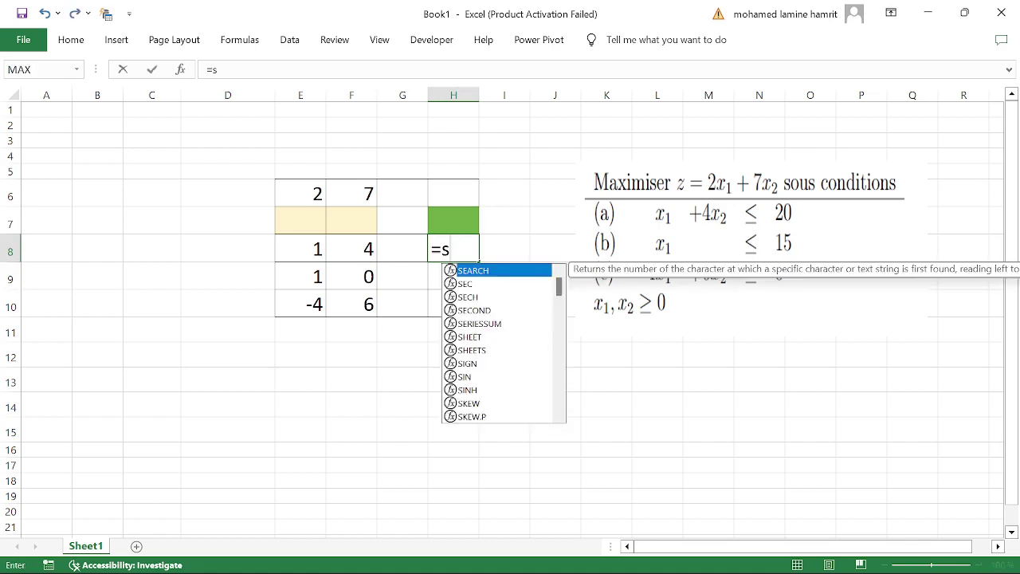
text(u)
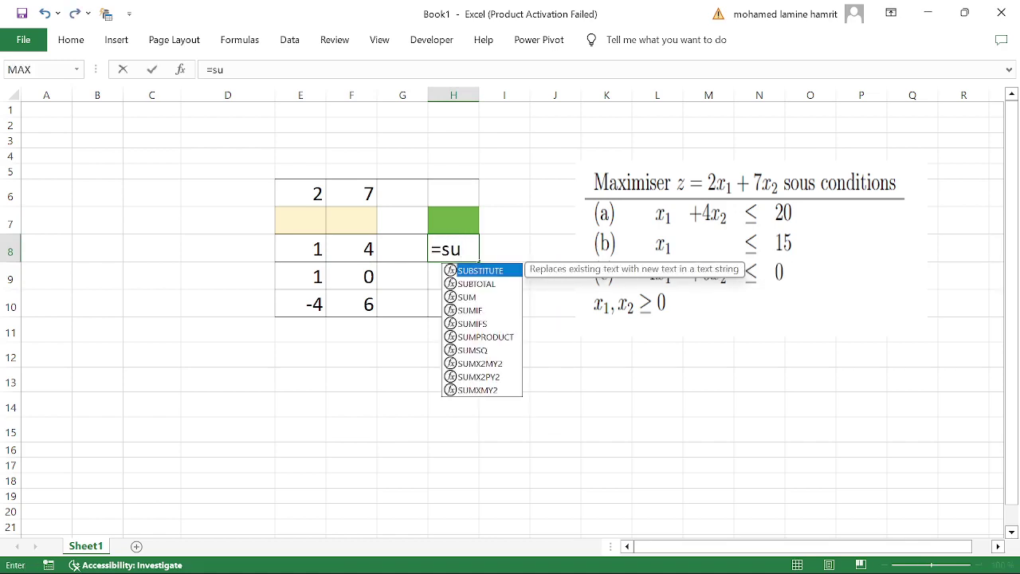
click(494, 338)
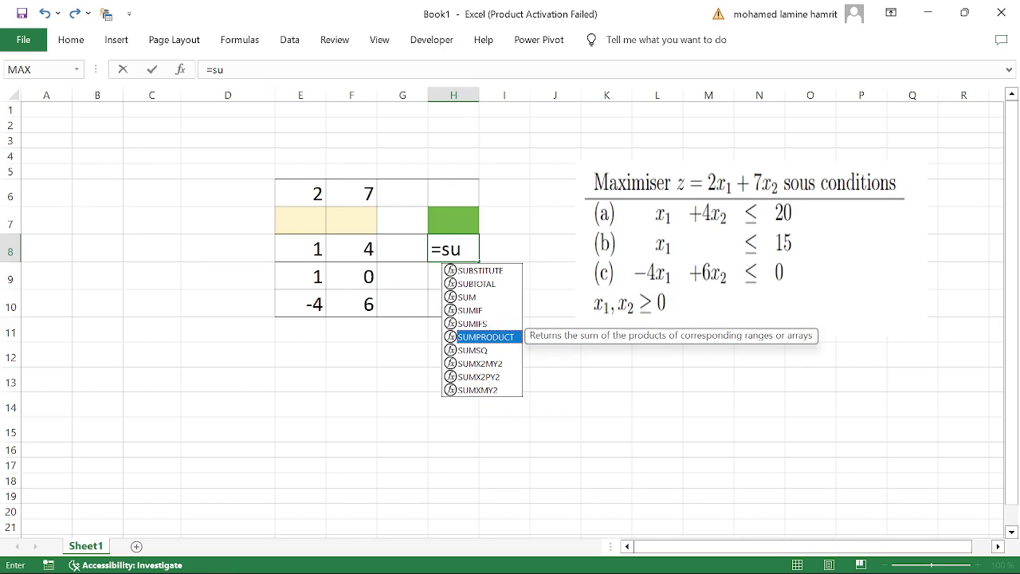
key(Tab)
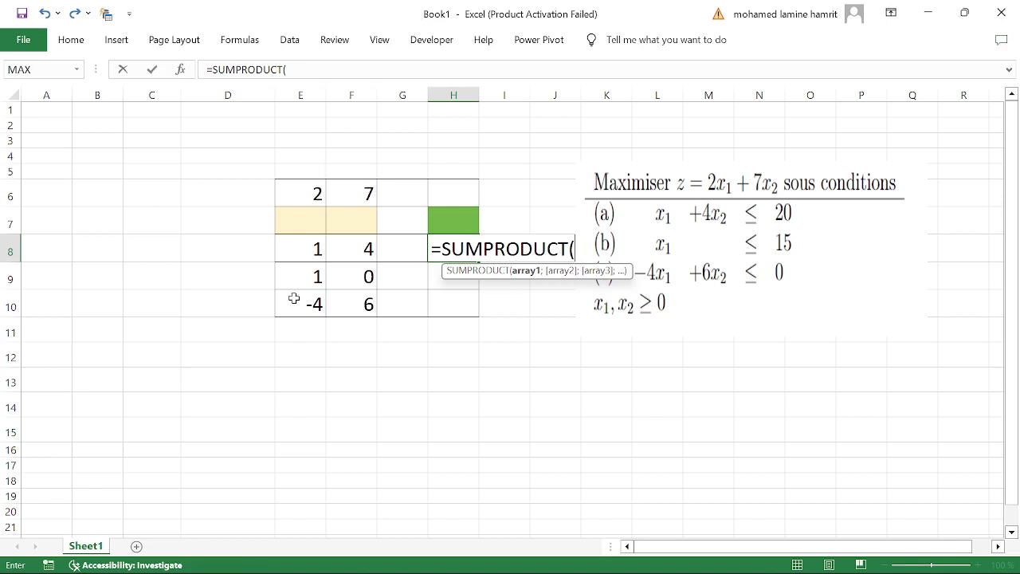
drag(290, 251, 345, 264)
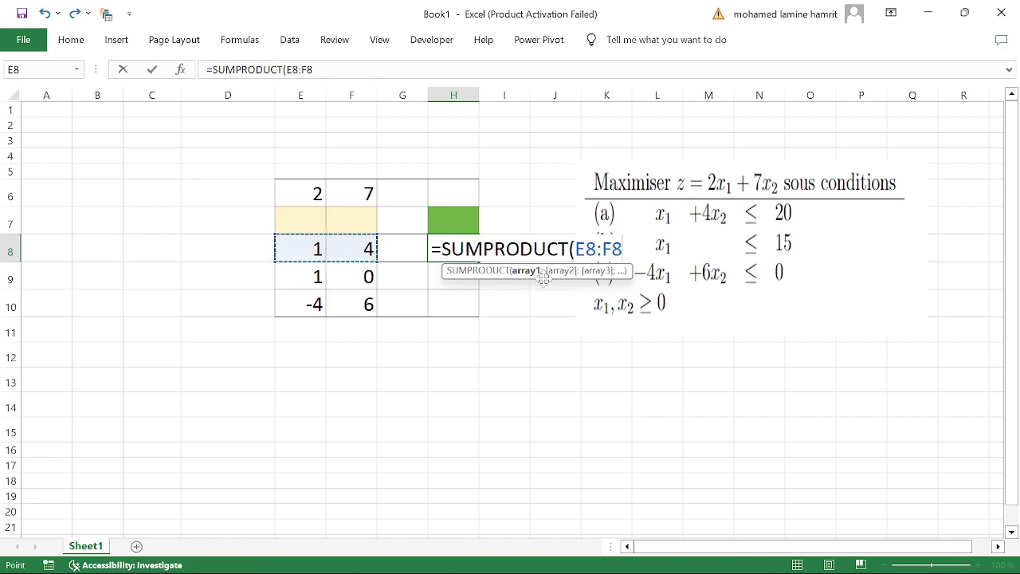
text(;)
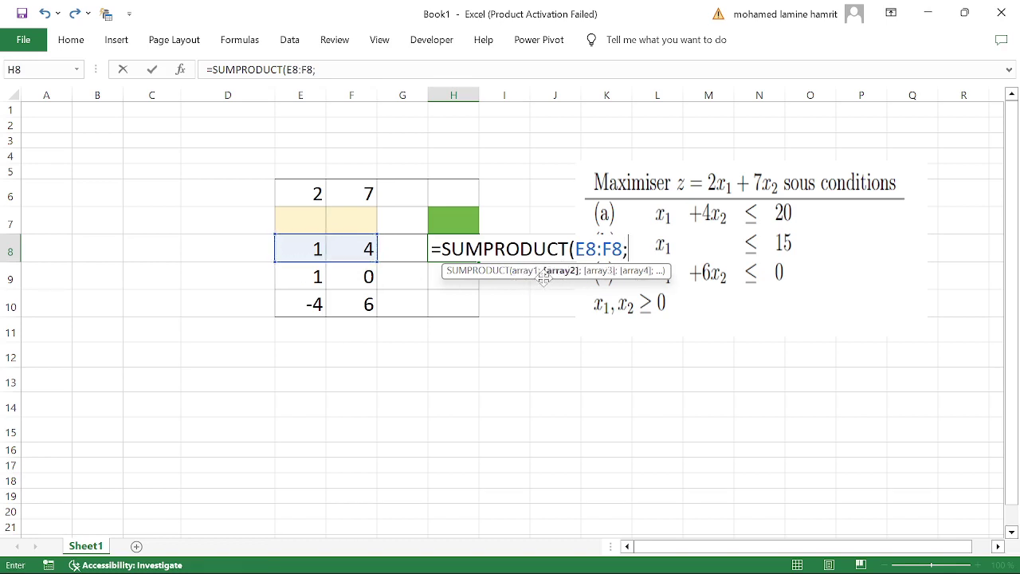
drag(297, 223, 336, 230)
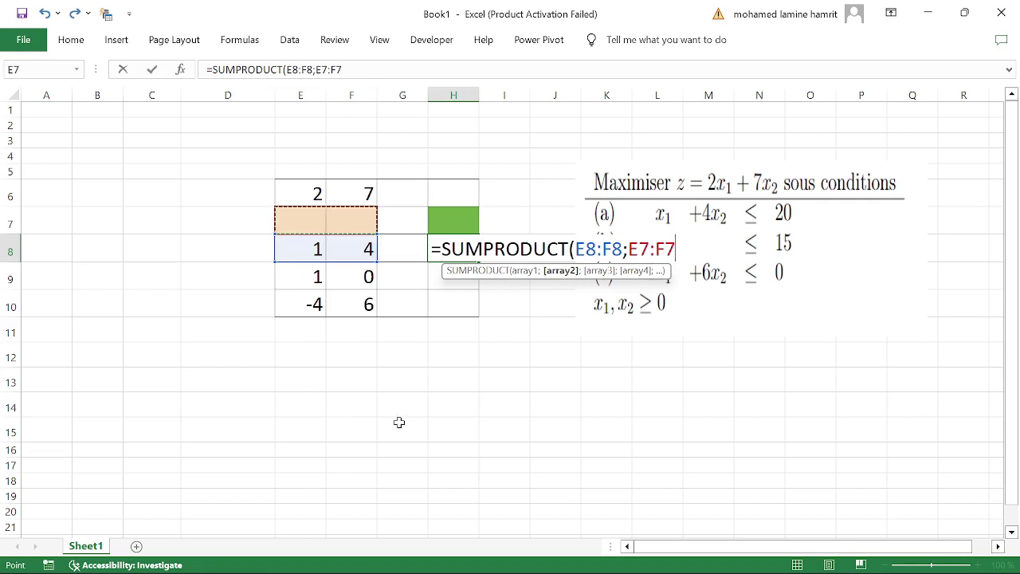
text())
key(Return)
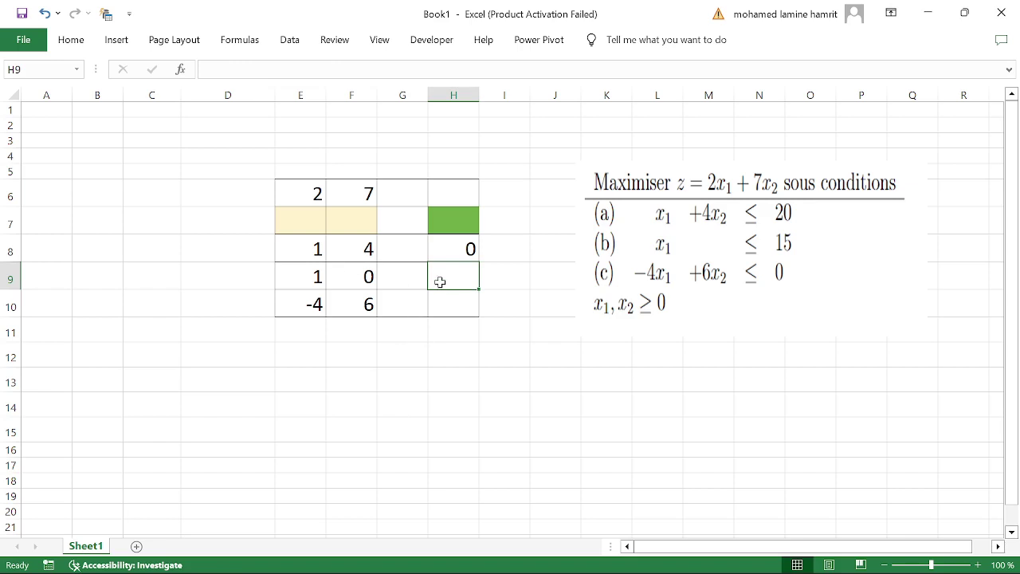
- Enter =SUMPRODUCT(E9:F9;E7:F7) in H9 for constraint (b)
text(=su)
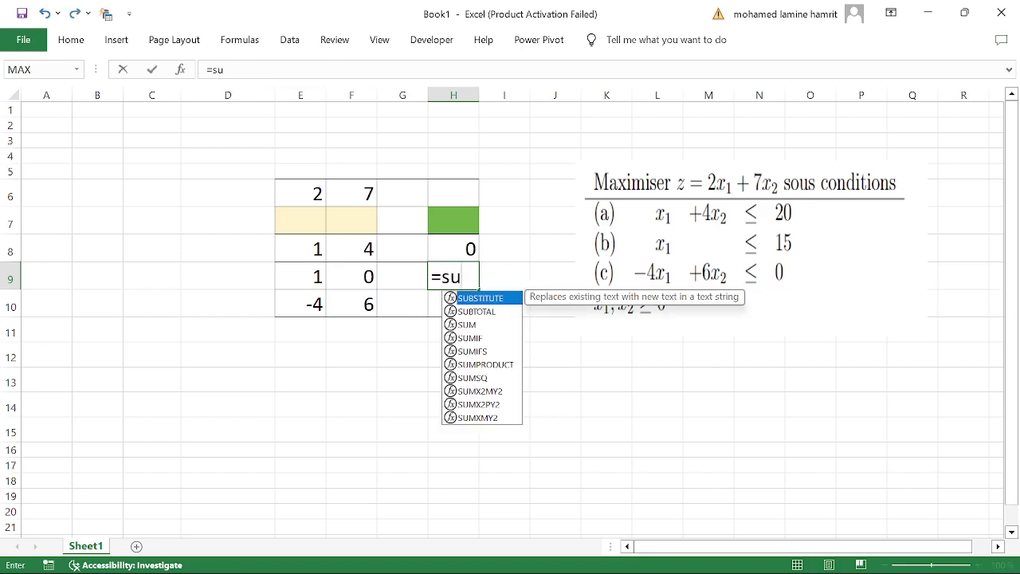
click(483, 365)
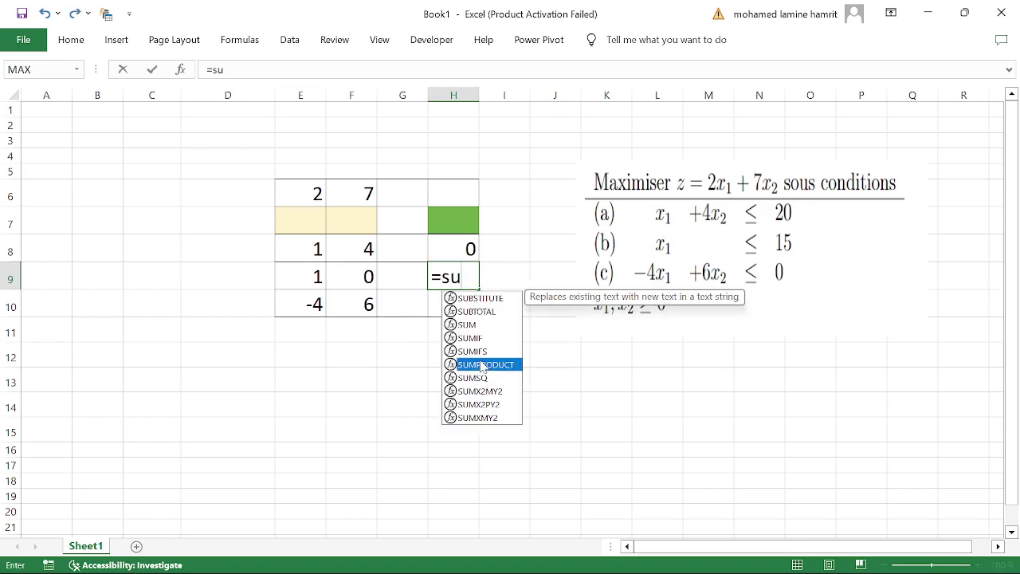
double_click(483, 365)
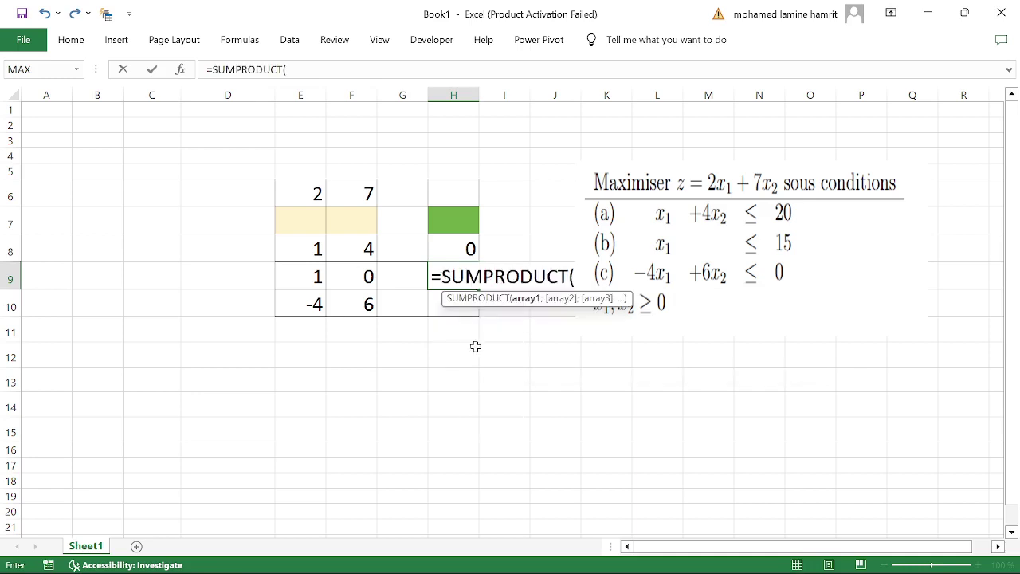
drag(310, 279, 367, 280)
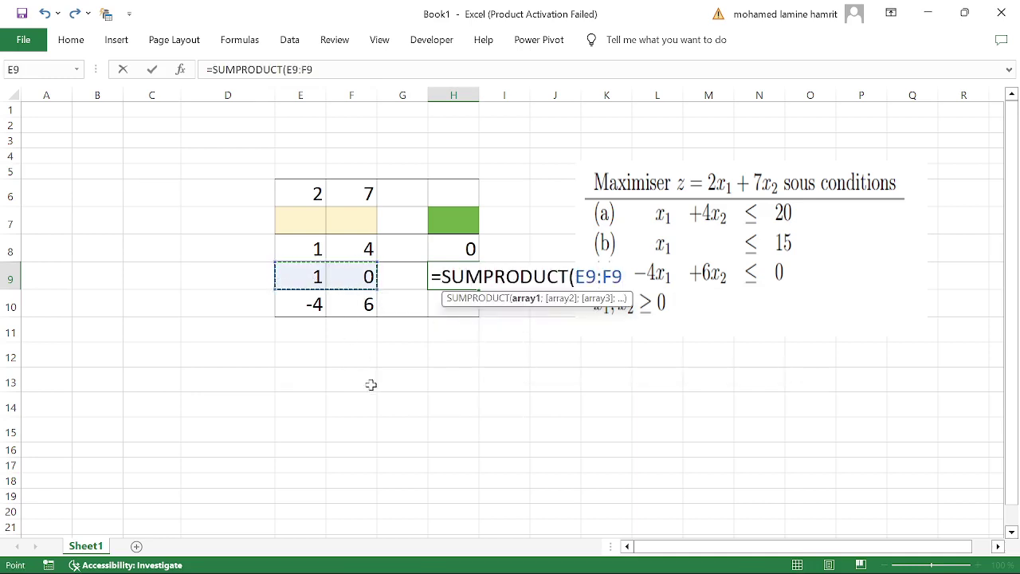
text(;)
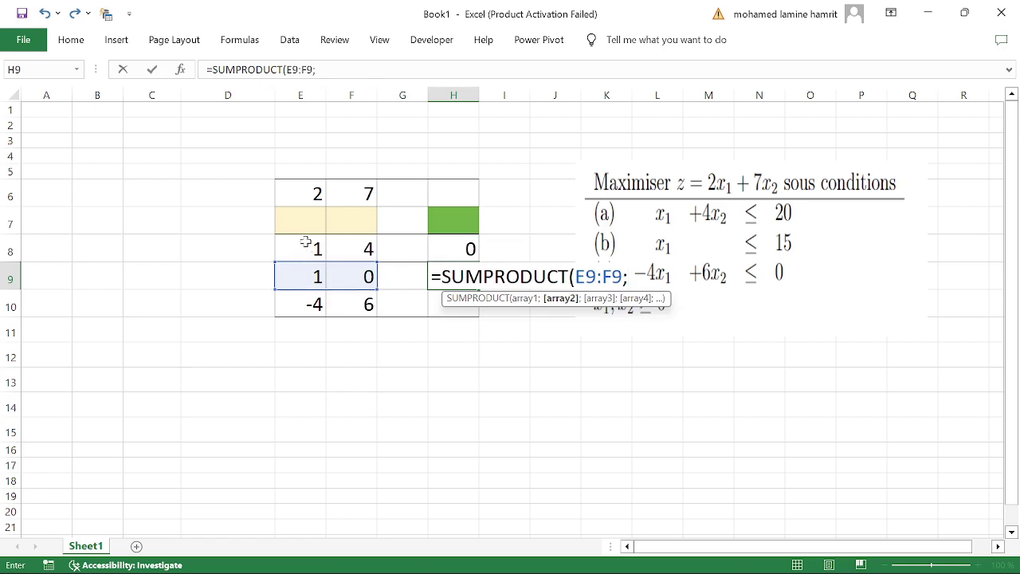
drag(307, 227, 337, 233)
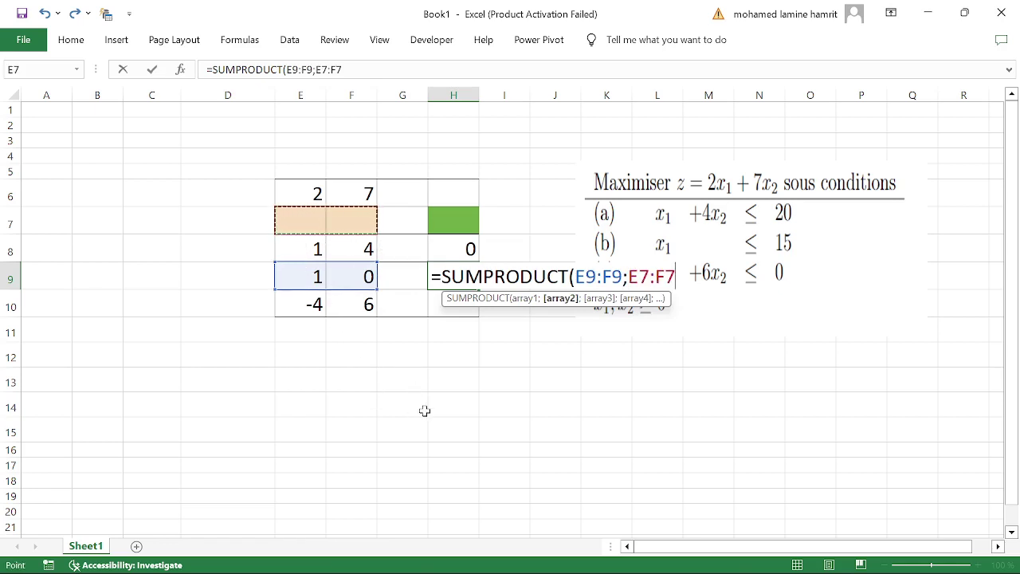
text())
key(Return)
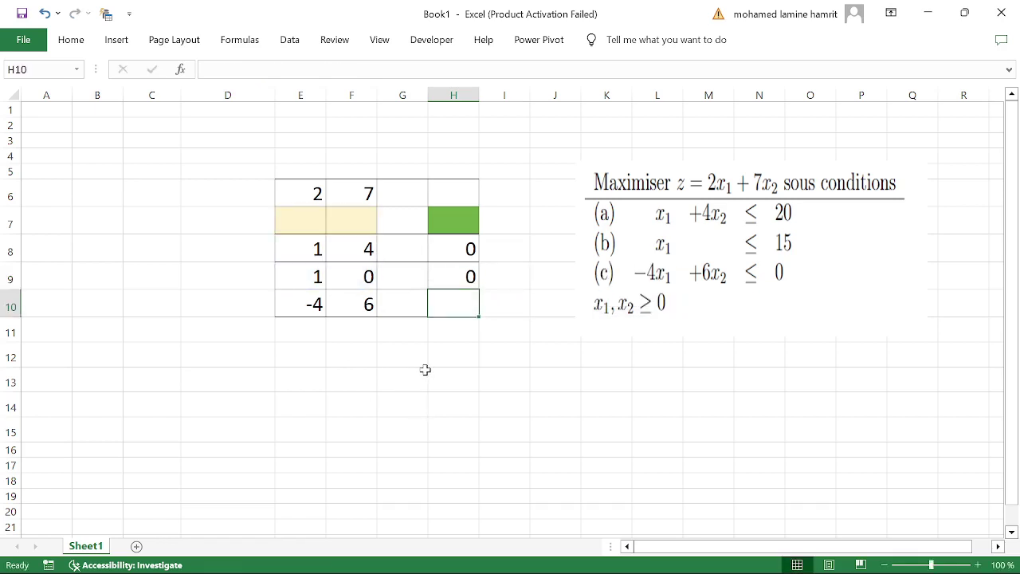
- Enter =SUMPRODUCT(E10:F10;E7:F7) in H10 for constraint (c)
text(=su)
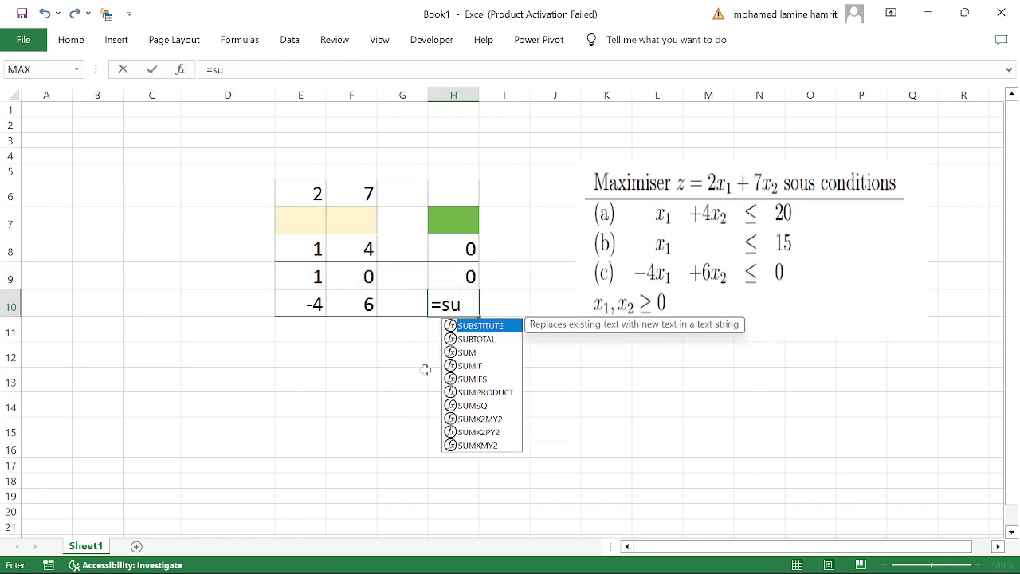
text(m)
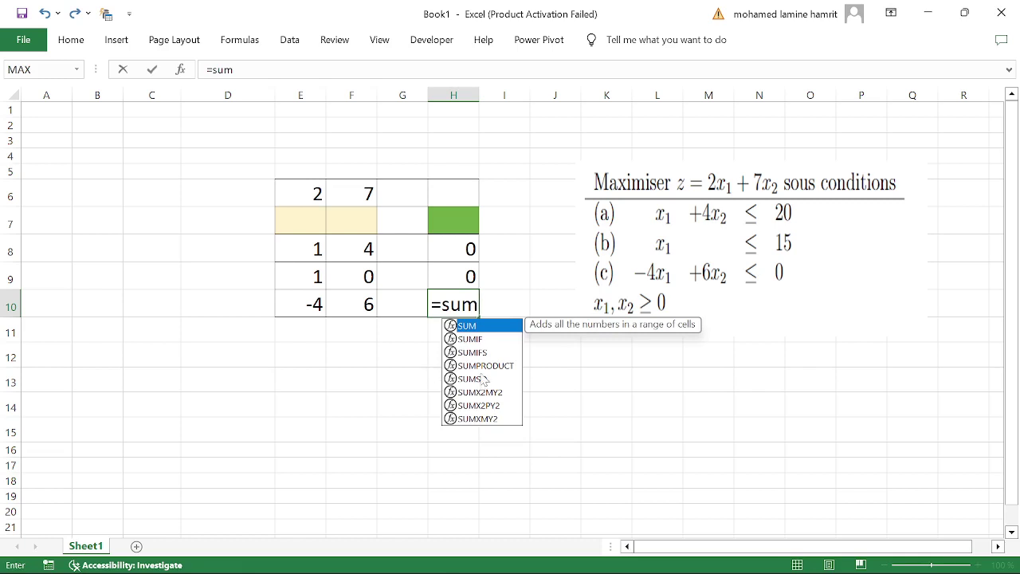
click(478, 366)
double_click(479, 367)
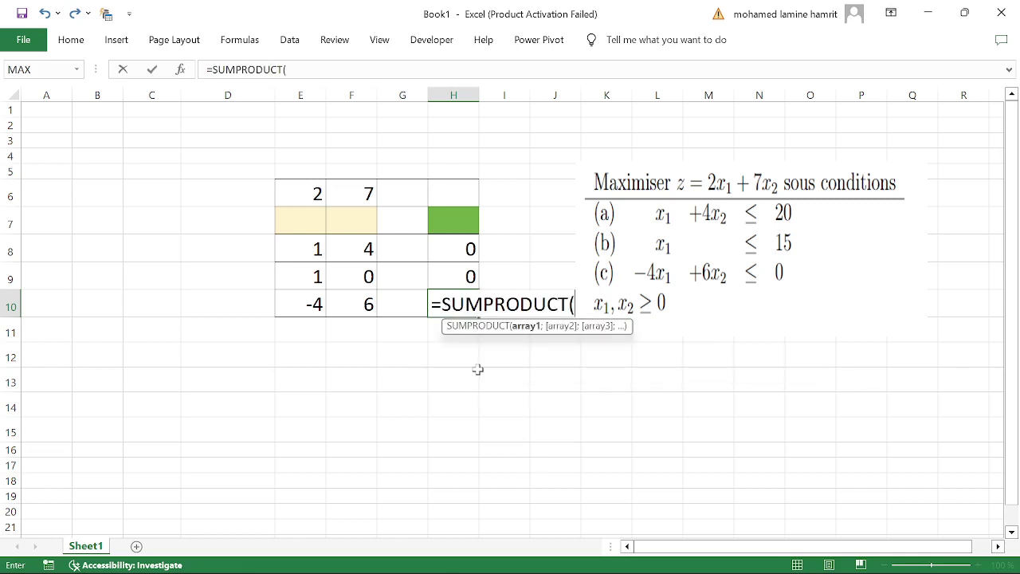
drag(311, 305, 342, 309)
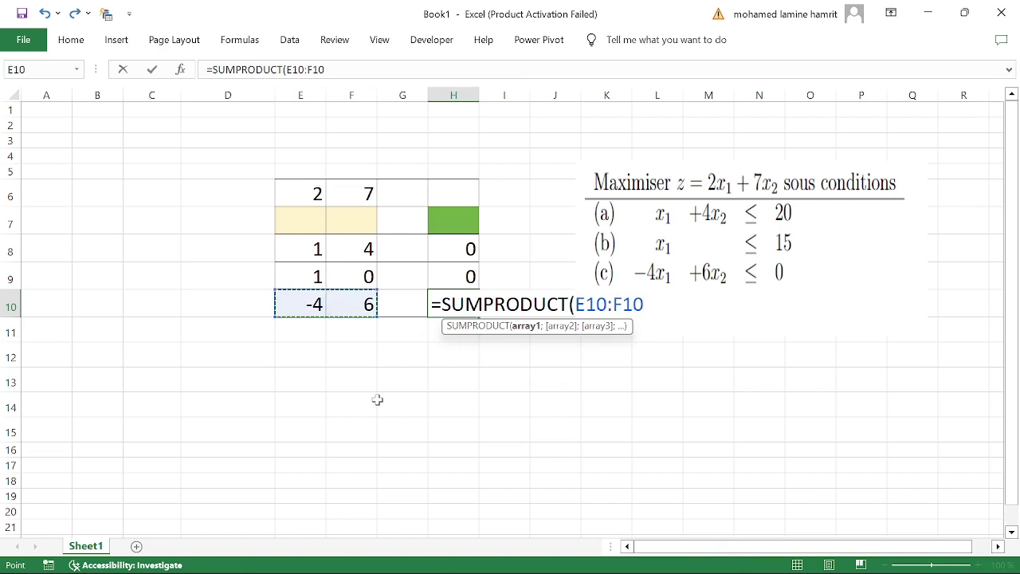
text(;)
drag(316, 220, 336, 233)
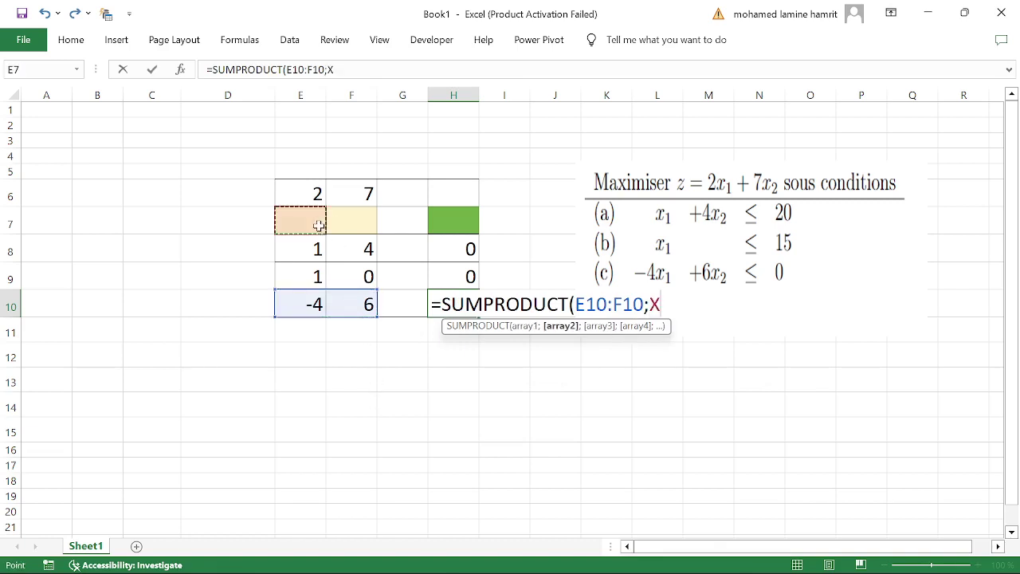
text())
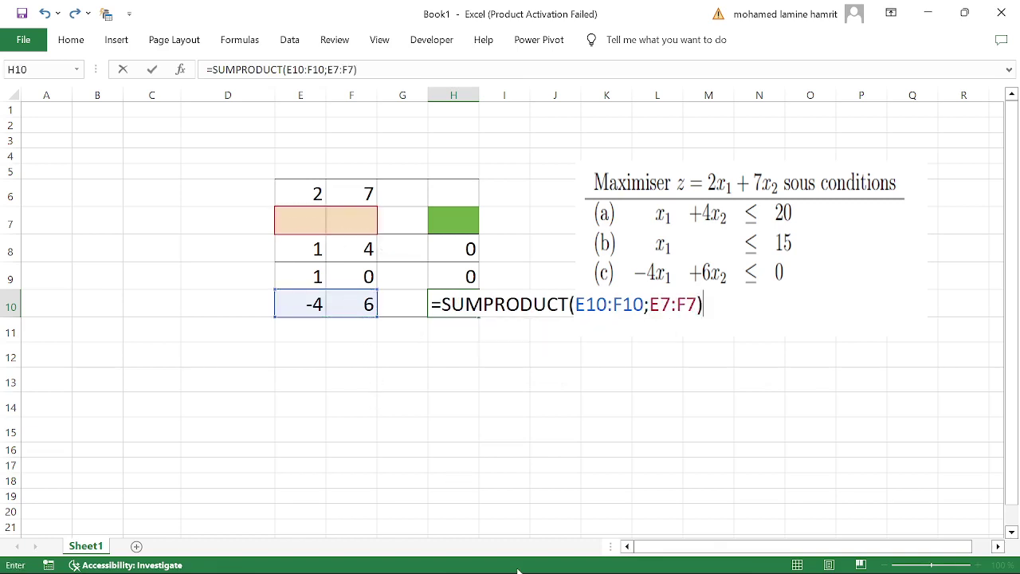
key(Return)
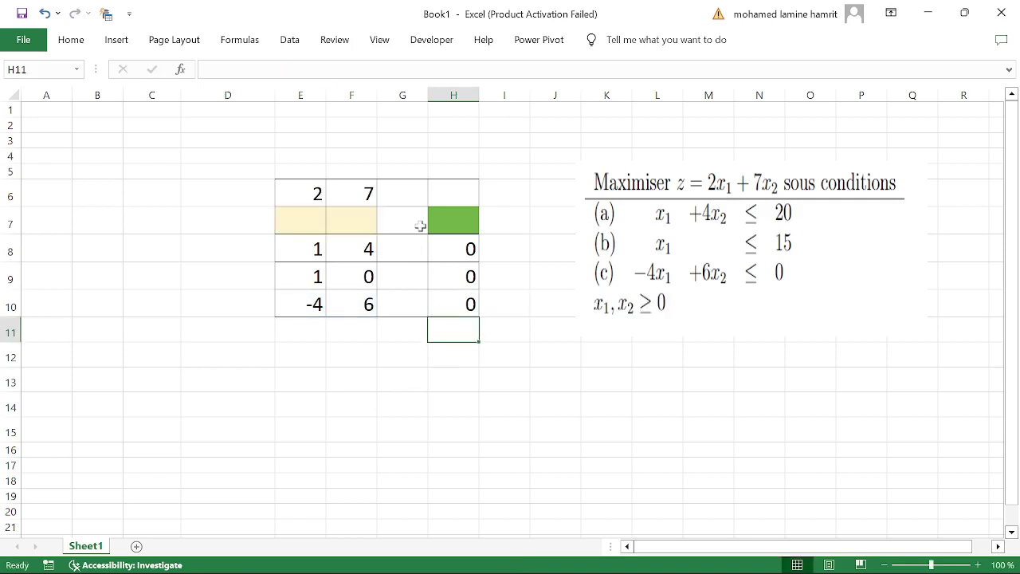
click(442, 216)
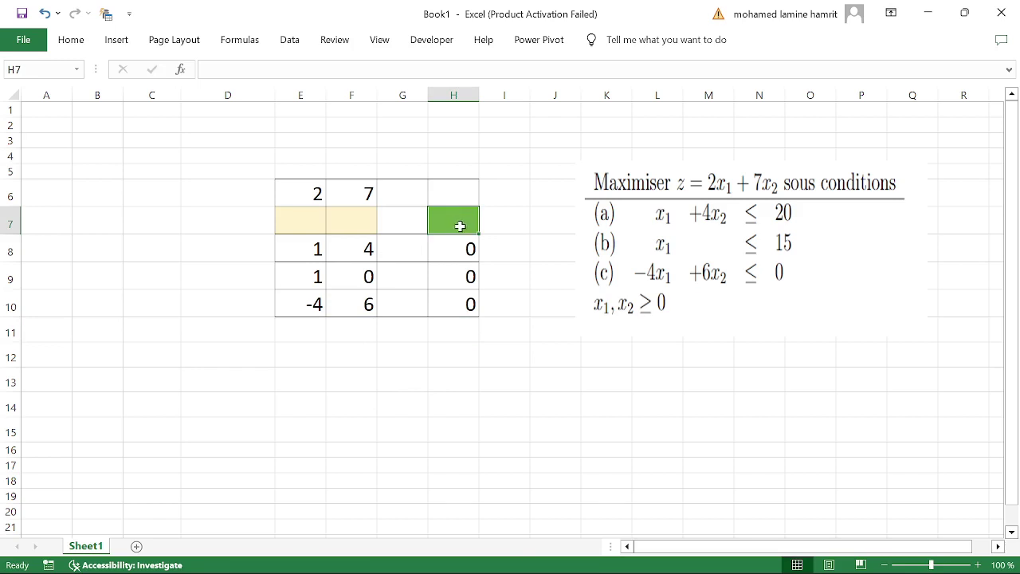
- Start a SUMPRODUCT objective formula in H7 using coefficients E6:F6
text(=s)
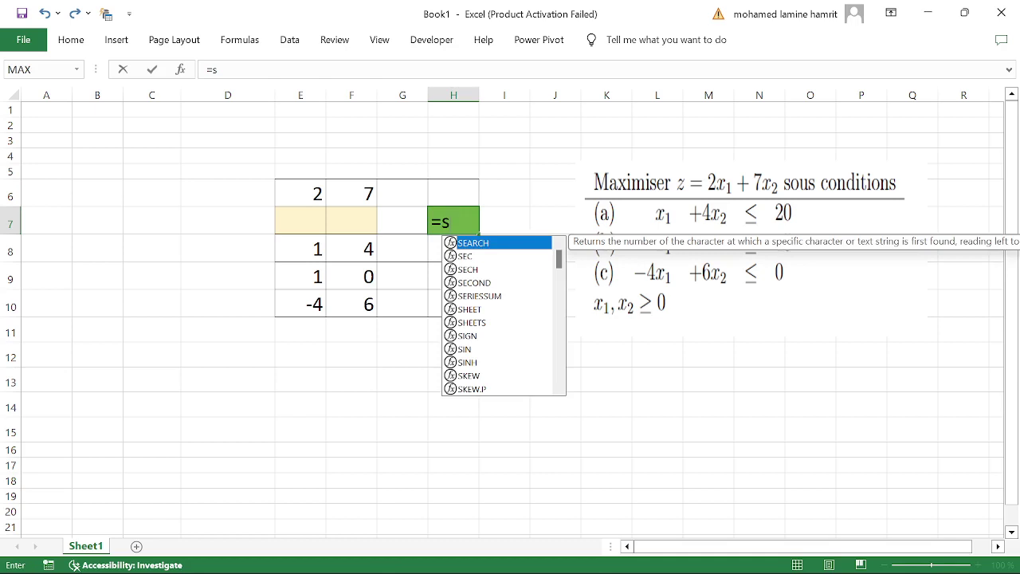
text(u)
click(515, 310)
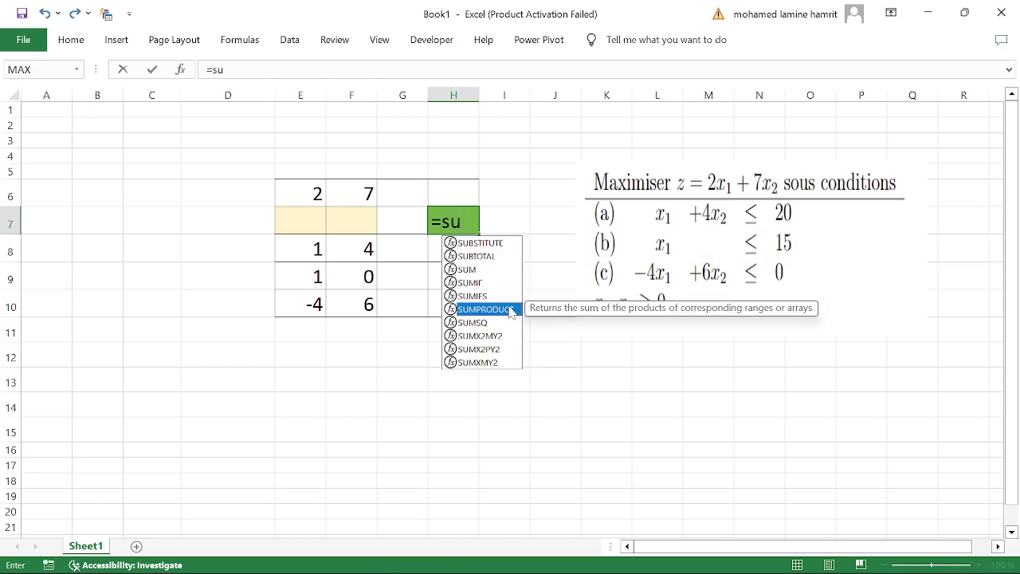
drag(310, 192, 337, 191)
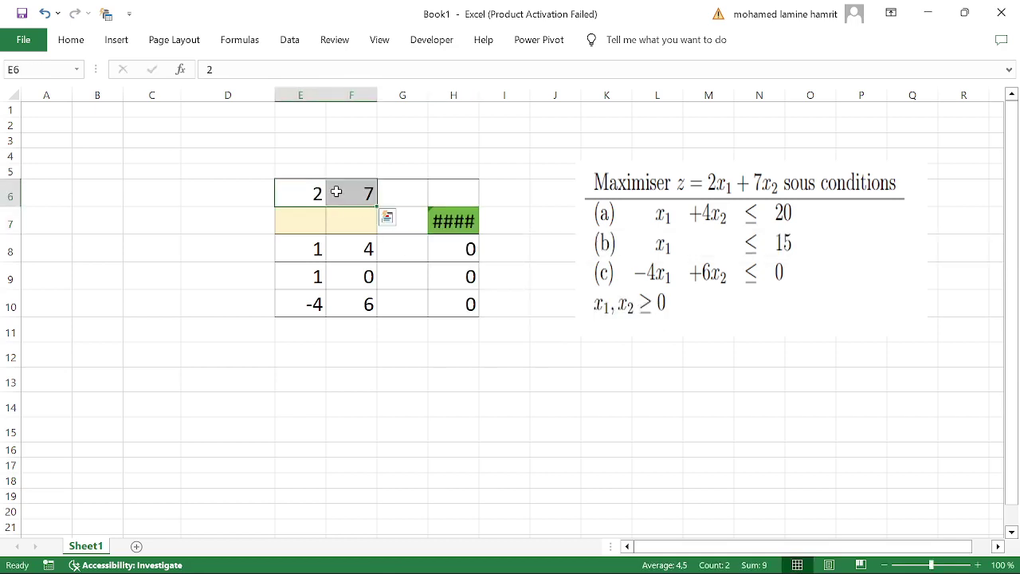
click(447, 222)
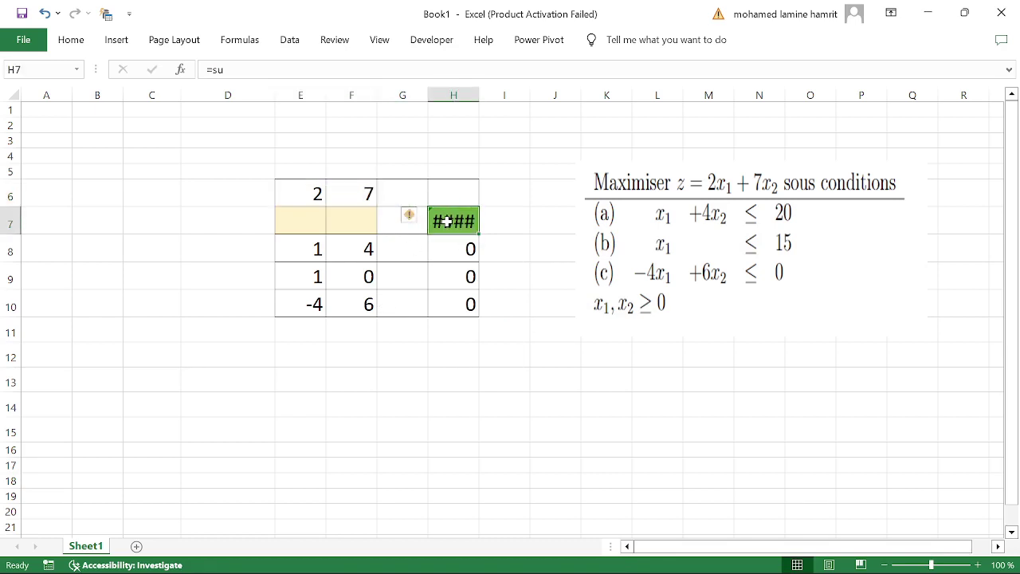
- Re-enter H7 as =SUMPRODUCT(E6:F6;E7:F7) to compute objective z
double_click(447, 223)
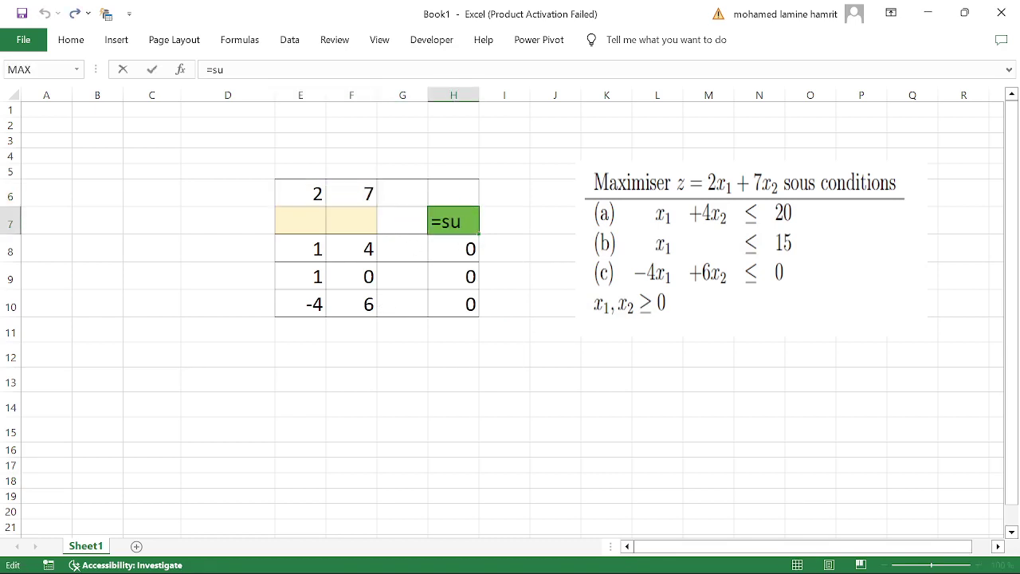
key(BackSpace)
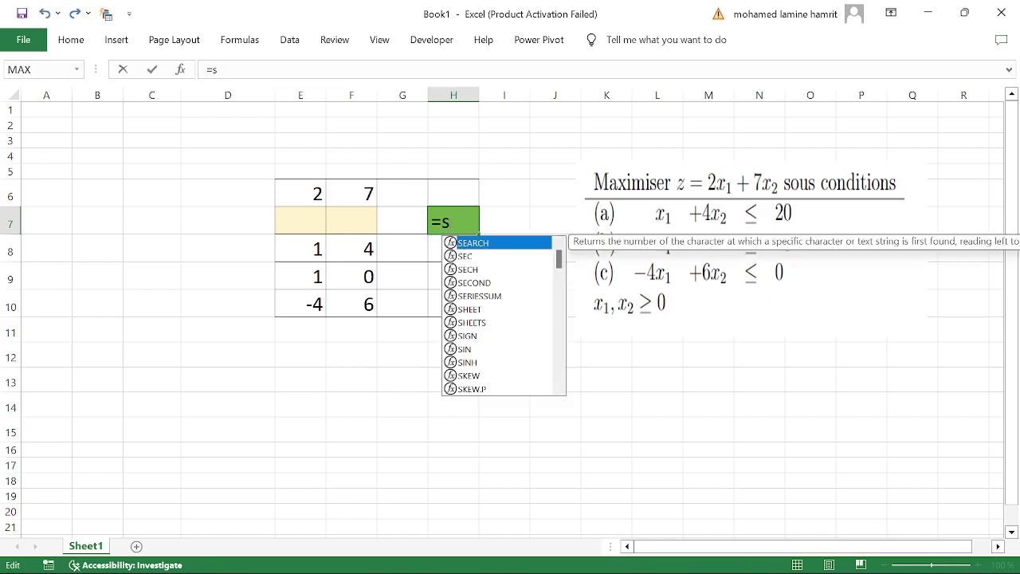
text(um)
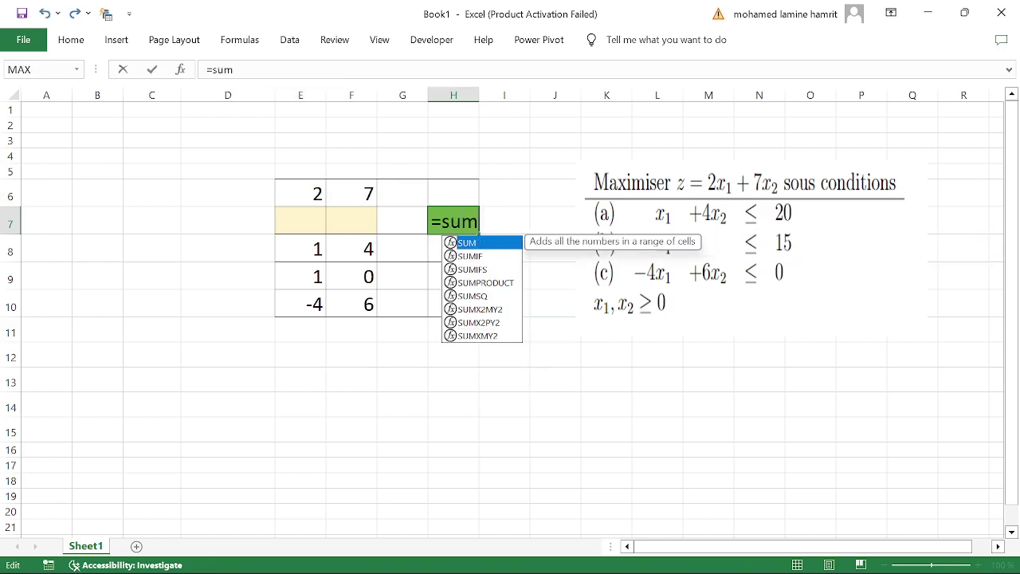
click(484, 283)
double_click(484, 284)
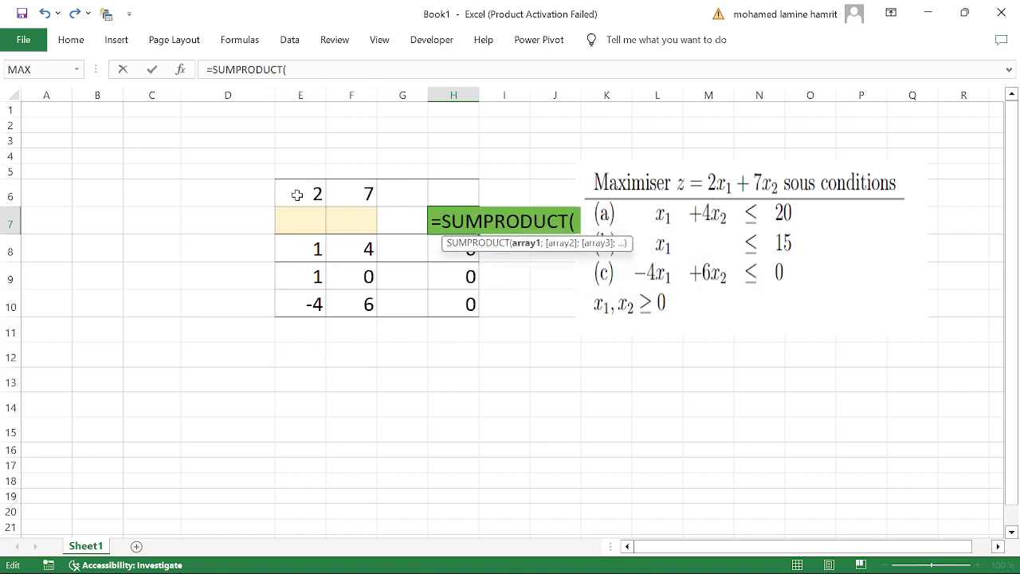
drag(298, 194, 343, 195)
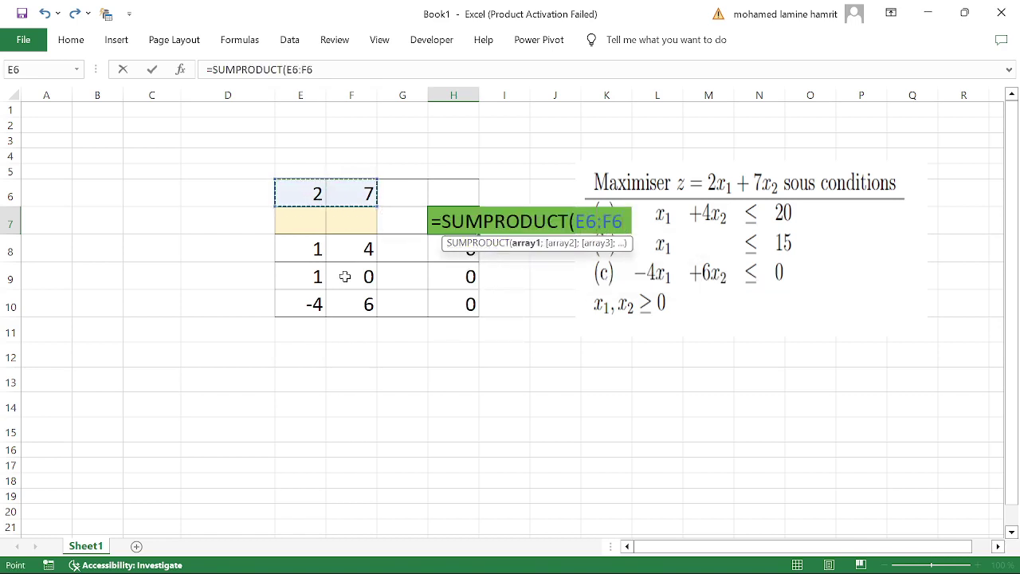
text(;)
drag(295, 224, 335, 220)
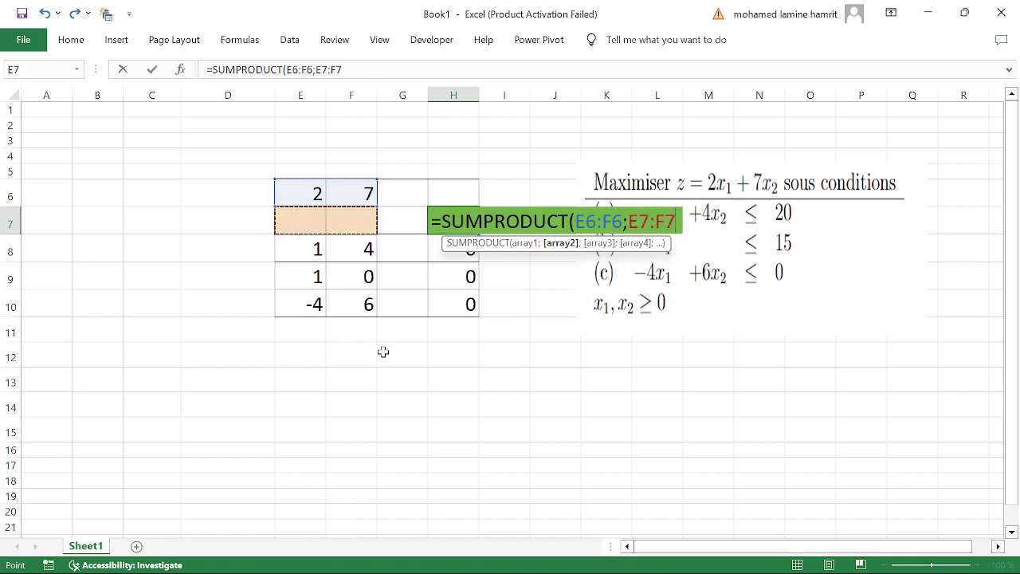
text())
key(Return)
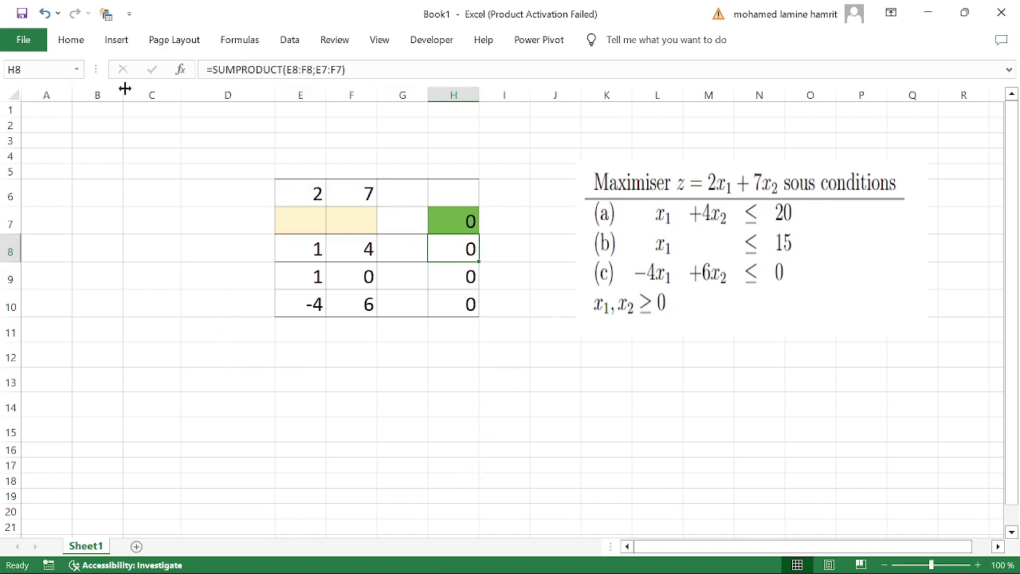
- Launch Solver and set the objective cell to H7
click(289, 40)
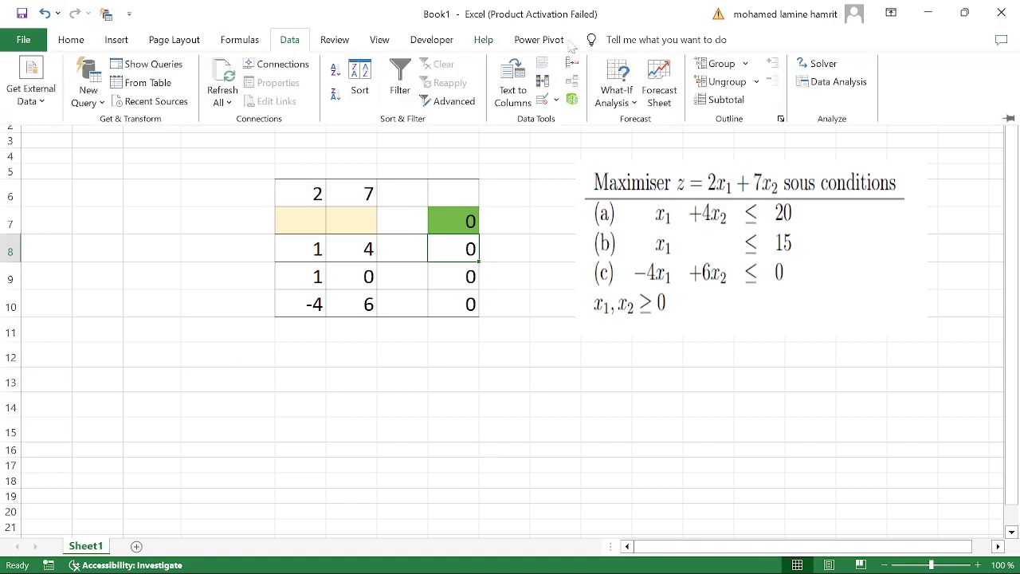
click(821, 64)
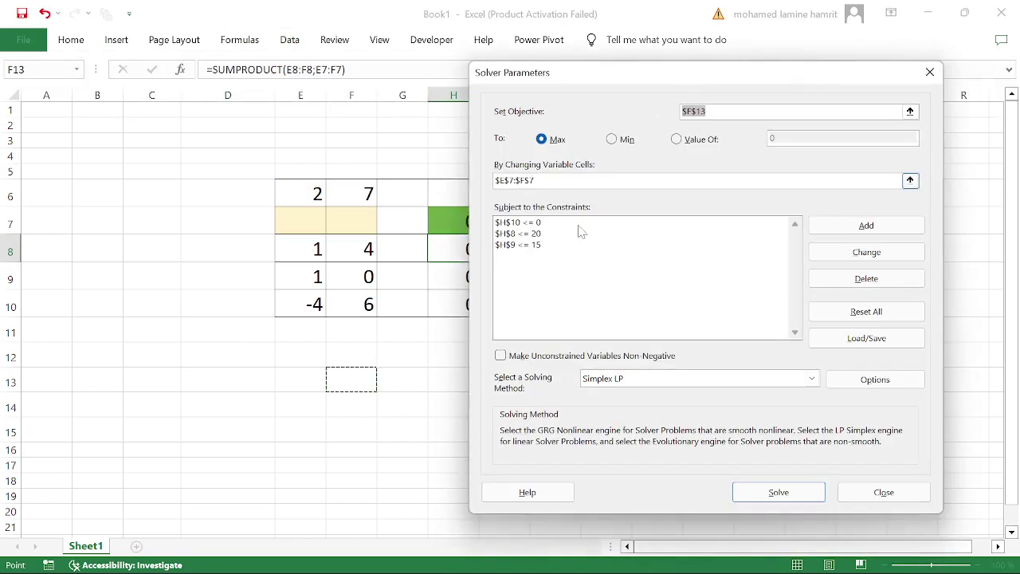
drag(623, 74, 671, 97)
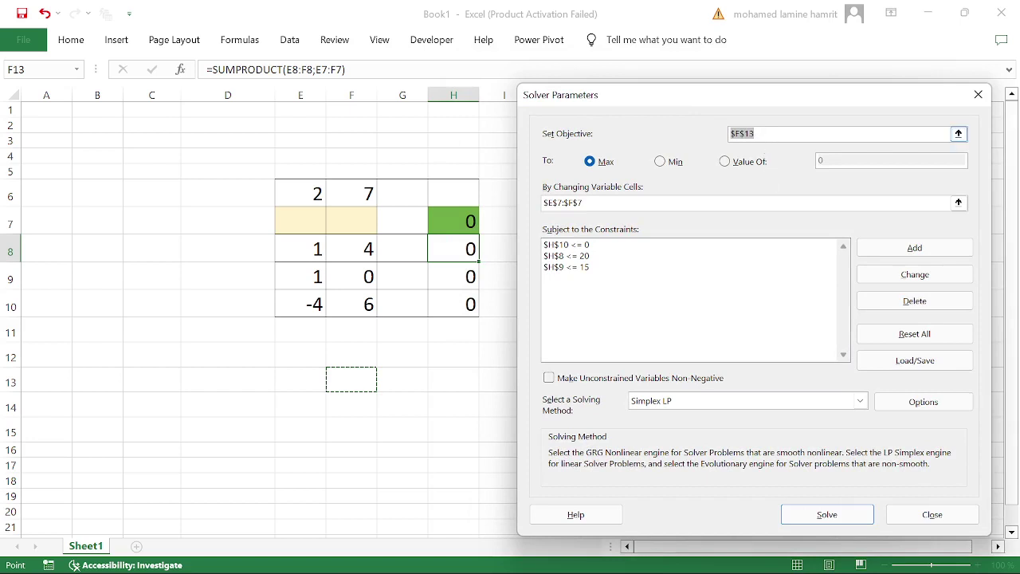
click(740, 130)
click(456, 220)
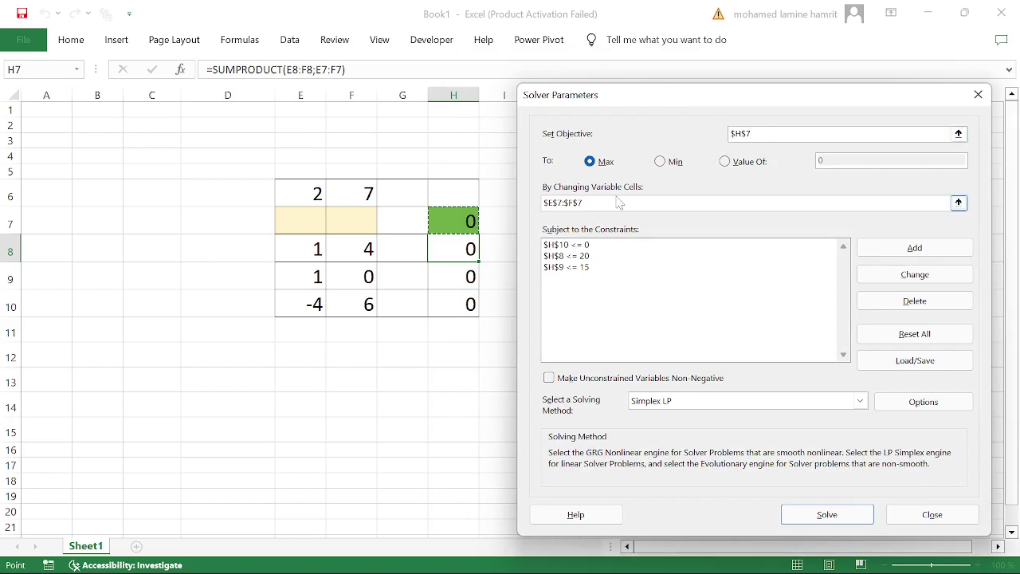
mouse_move(712, 98)
mouse_down()
mouse_move(608, 115)
mouse_move(282, 112)
mouse_up()
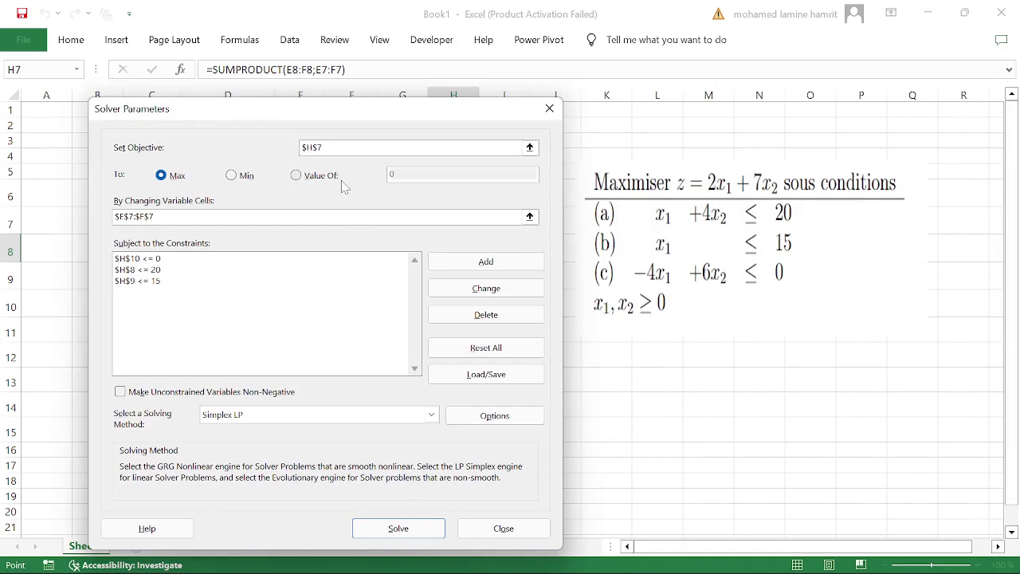
- Choose Max and select E7:F7 as the changing variable cells
click(299, 176)
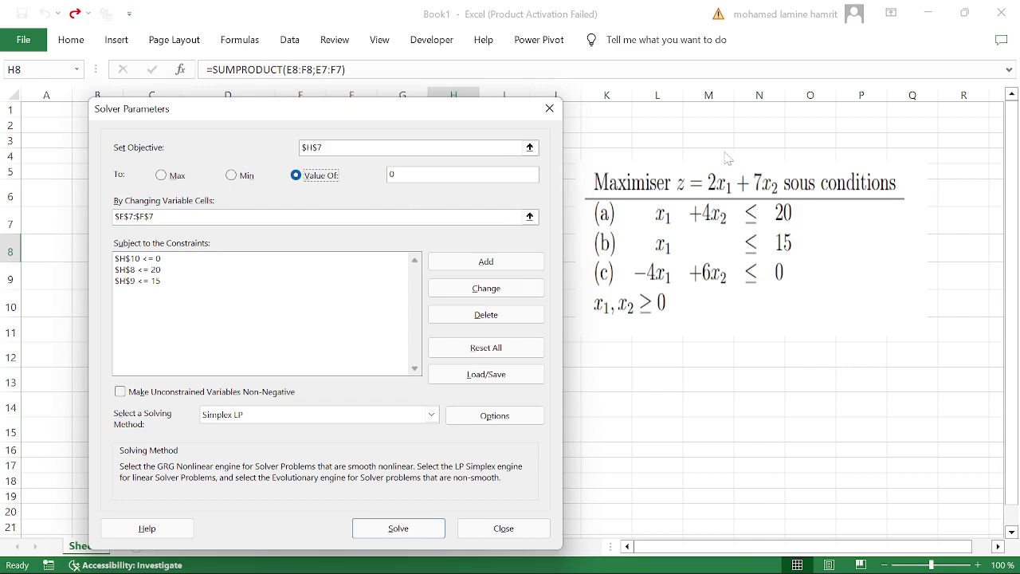
click(165, 175)
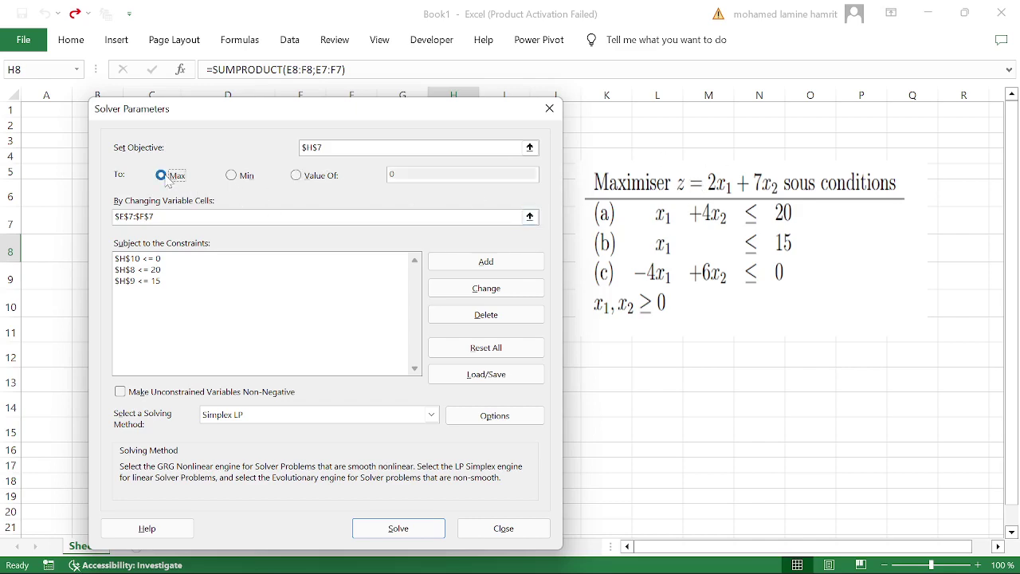
drag(234, 119, 629, 127)
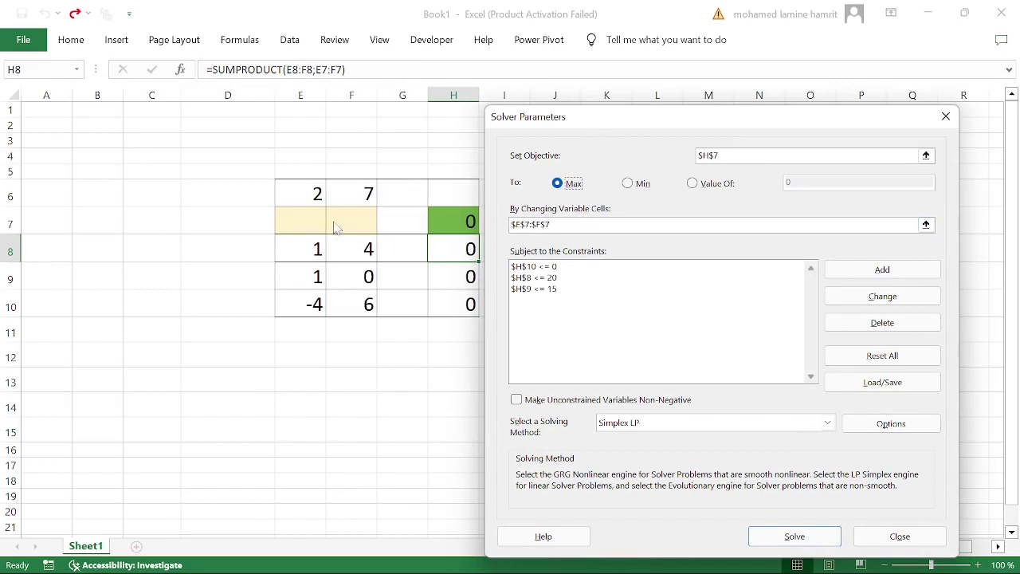
click(541, 224)
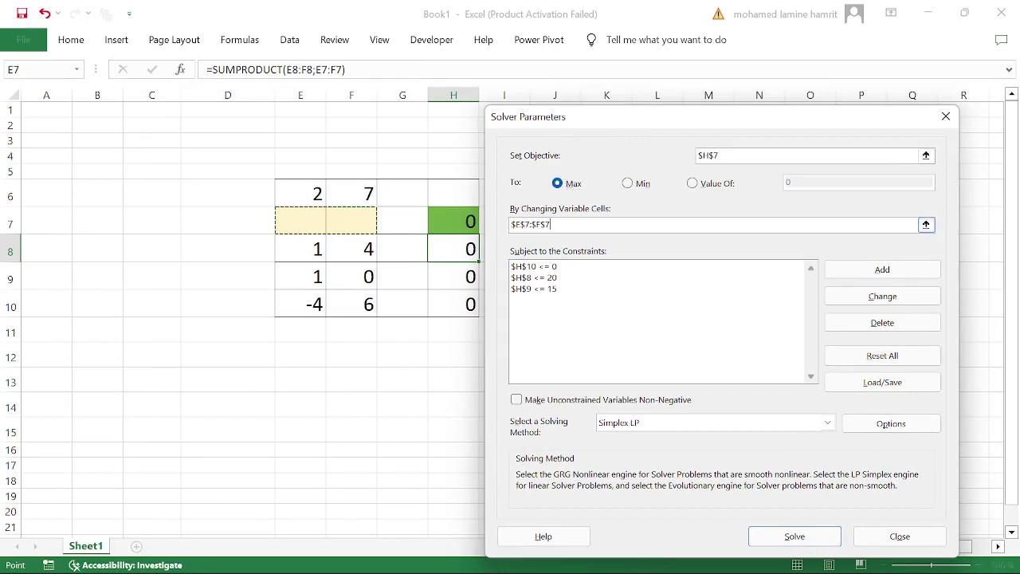
click(551, 224)
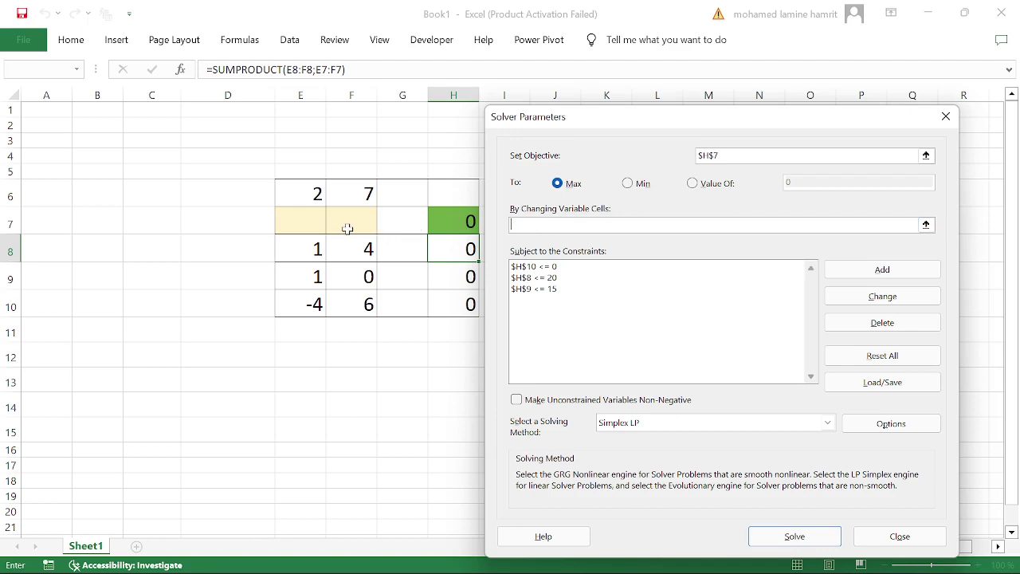
drag(317, 222, 348, 228)
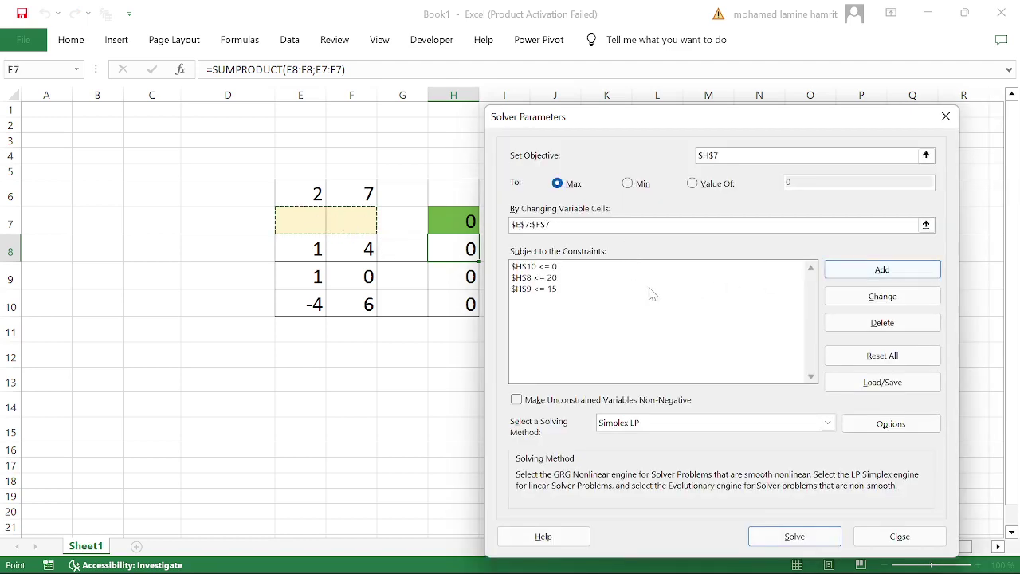
- Reset all Solver settings and set the objective back to $H$7
click(840, 357)
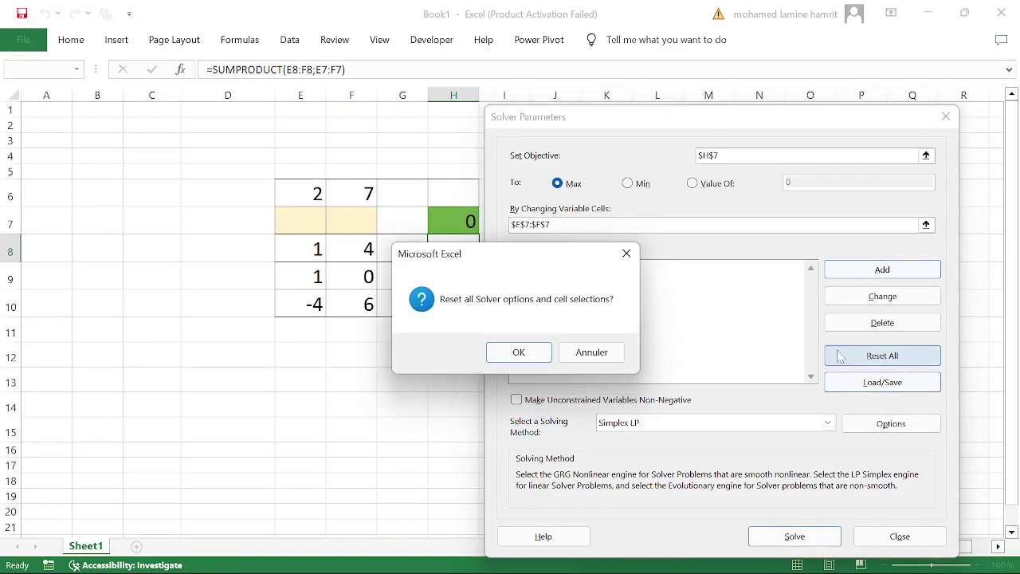
click(518, 353)
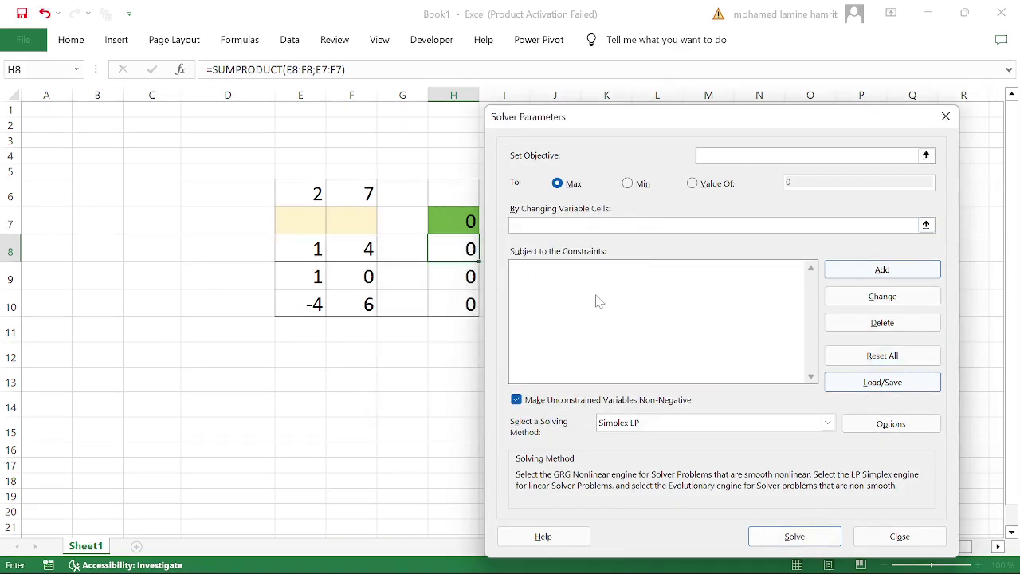
drag(710, 117, 733, 118)
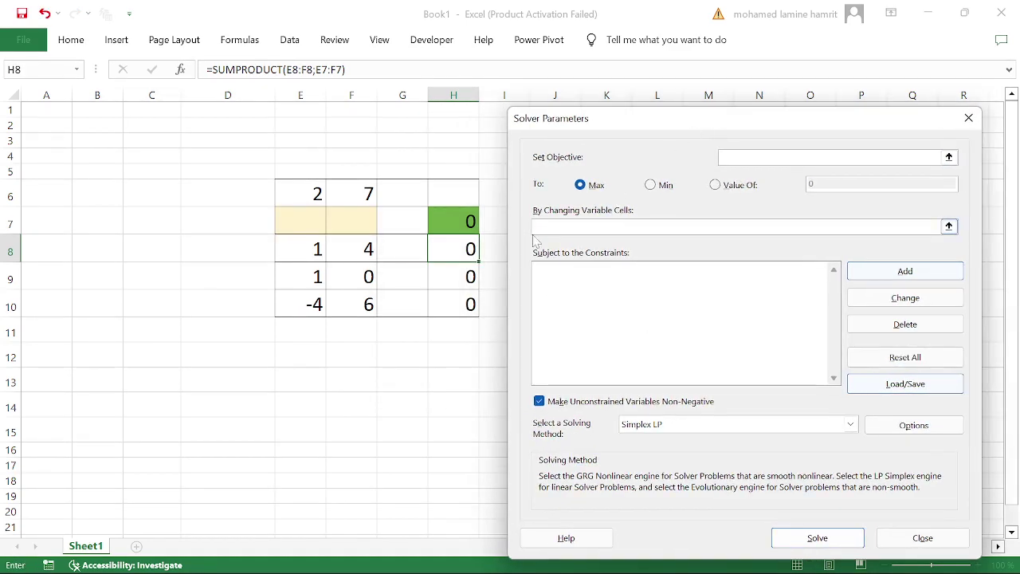
click(452, 224)
- Set $E$7:$F$7 as the variable cells and begin adding a constraint
click(657, 224)
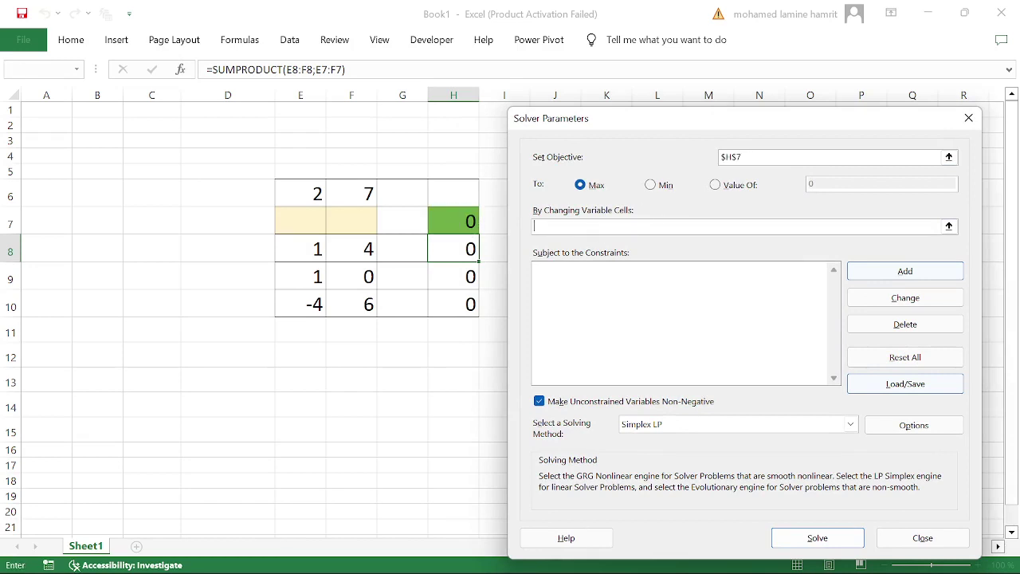
drag(307, 220, 339, 225)
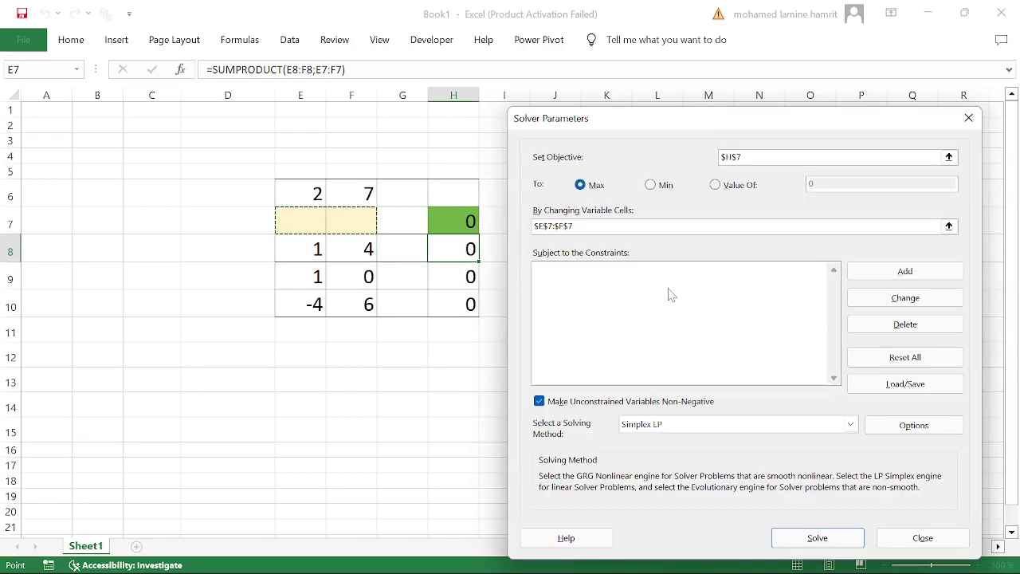
click(906, 279)
drag(729, 292, 590, 337)
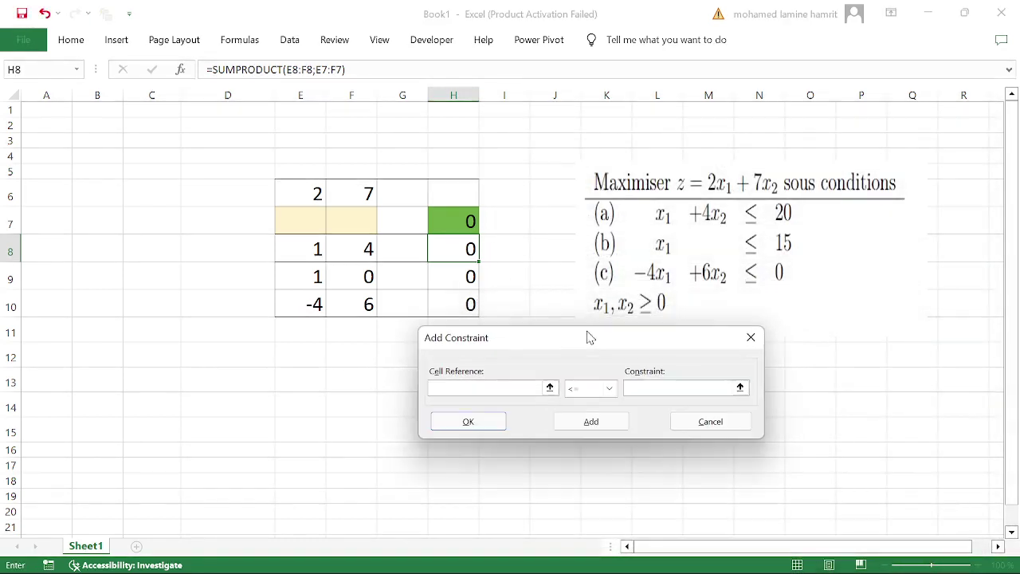
- Add constraints $H$8<=20, $H$9<=15 and $H$10<=0 in the Add Constraint dialog
click(456, 251)
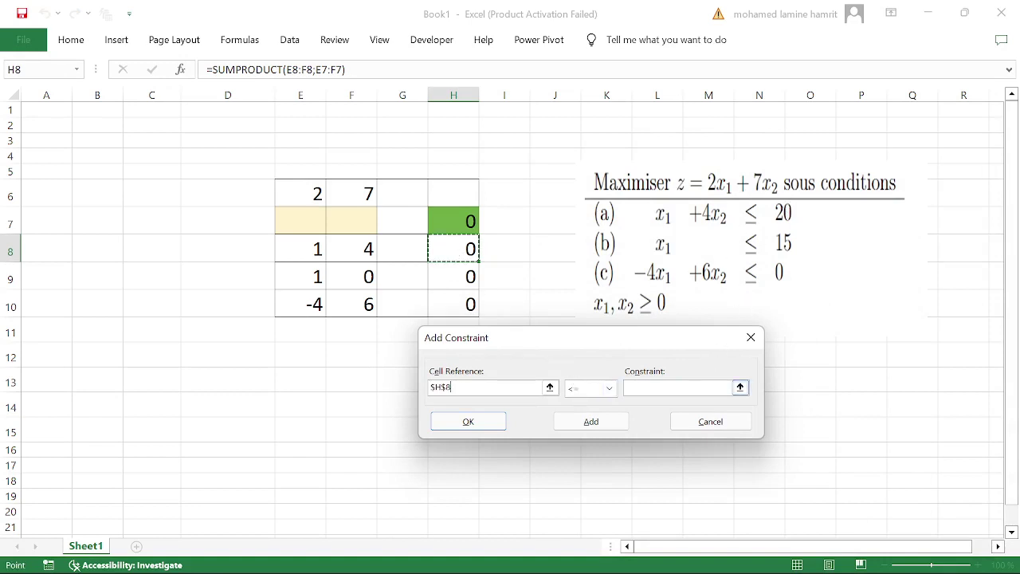
click(678, 387)
text(20)
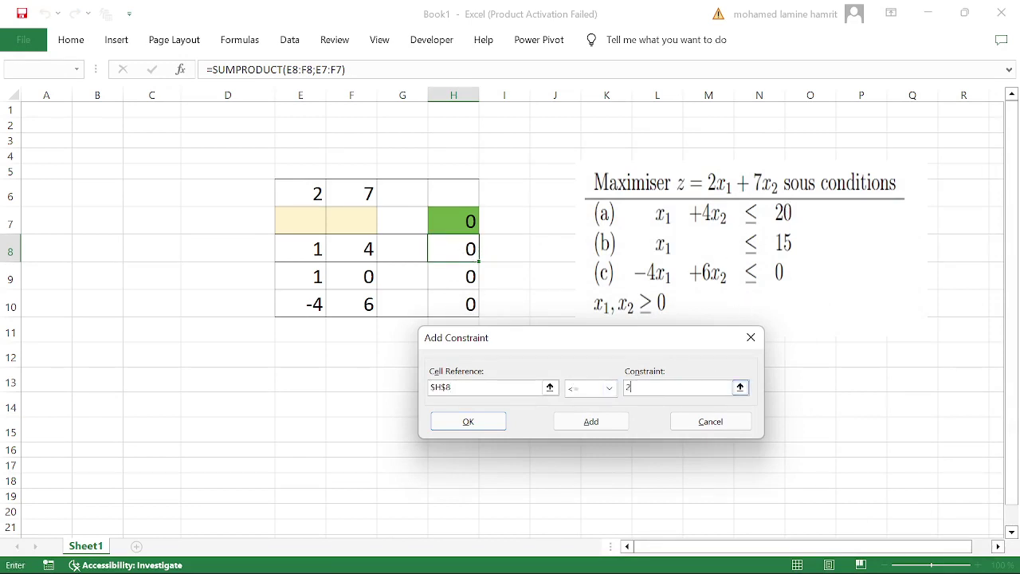
click(590, 422)
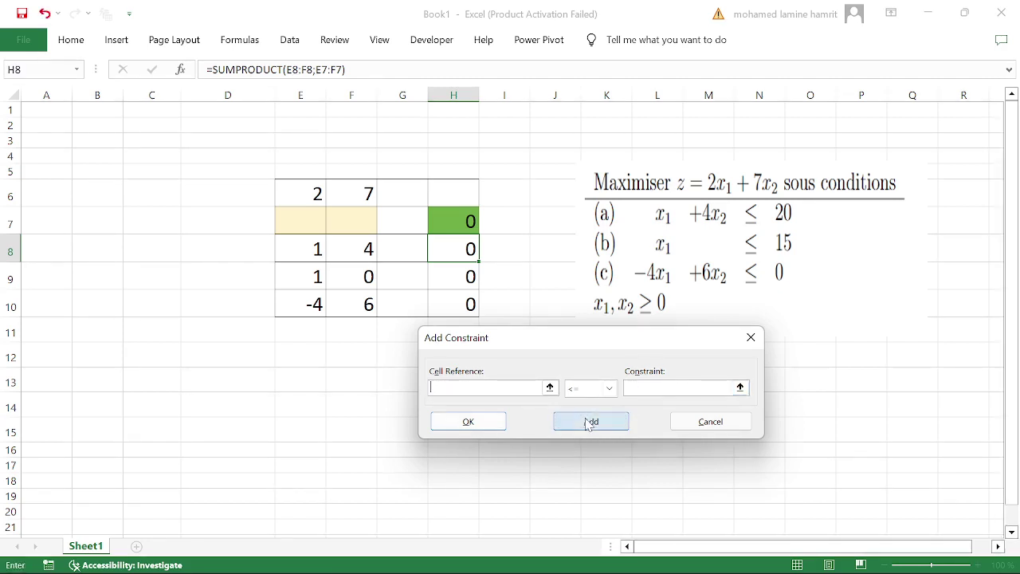
click(465, 278)
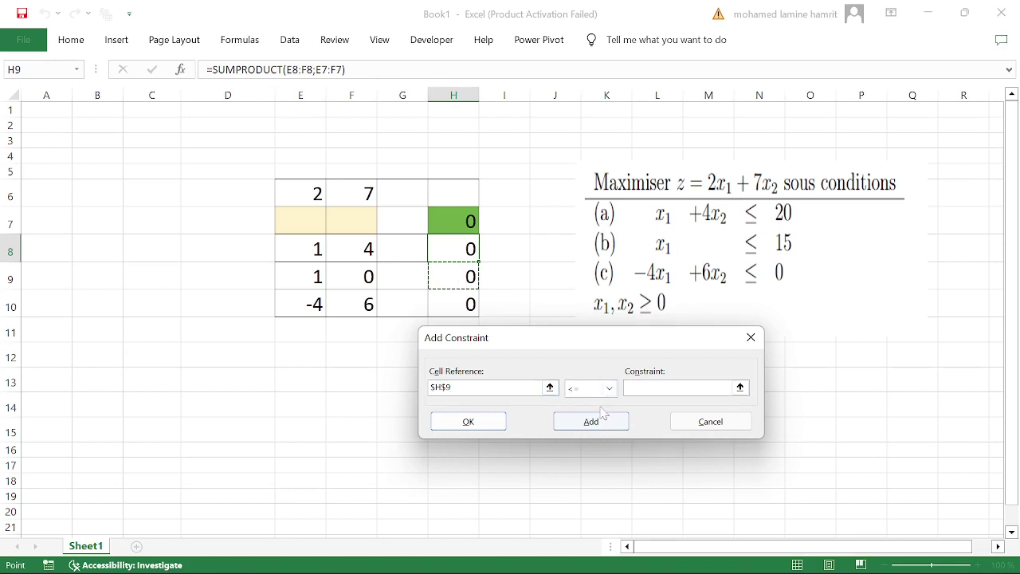
key(Tab)
click(561, 425)
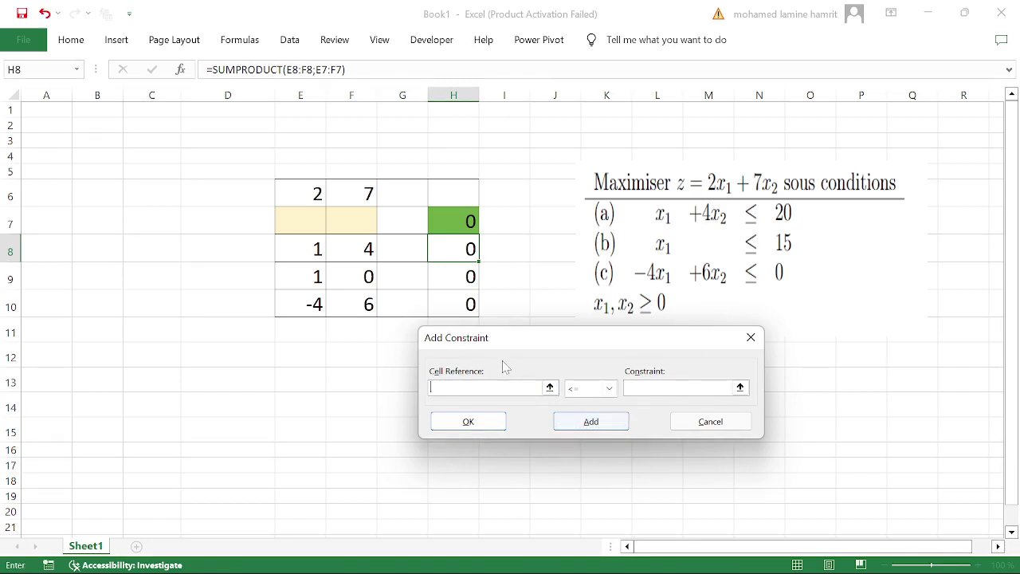
click(453, 306)
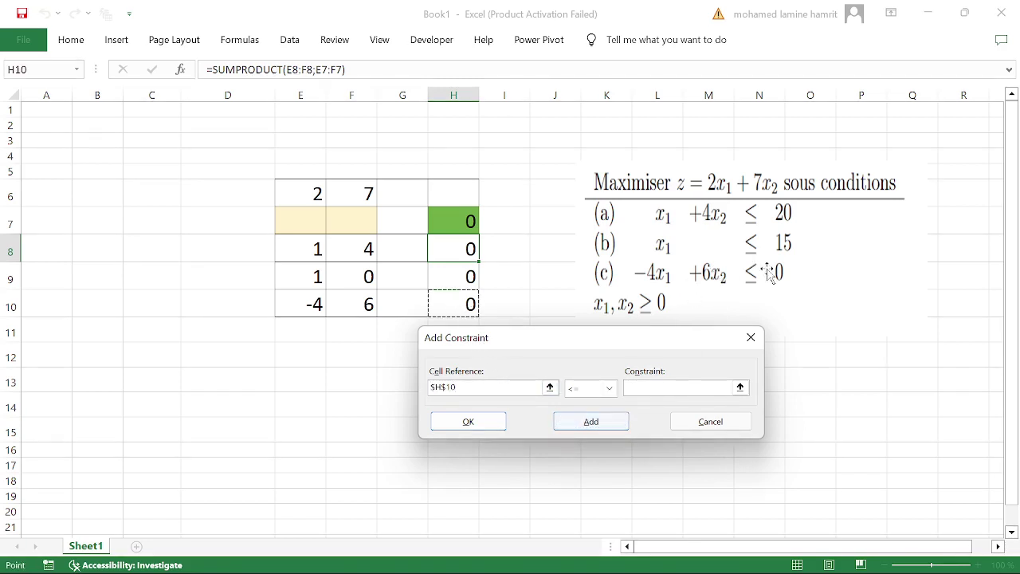
click(684, 391)
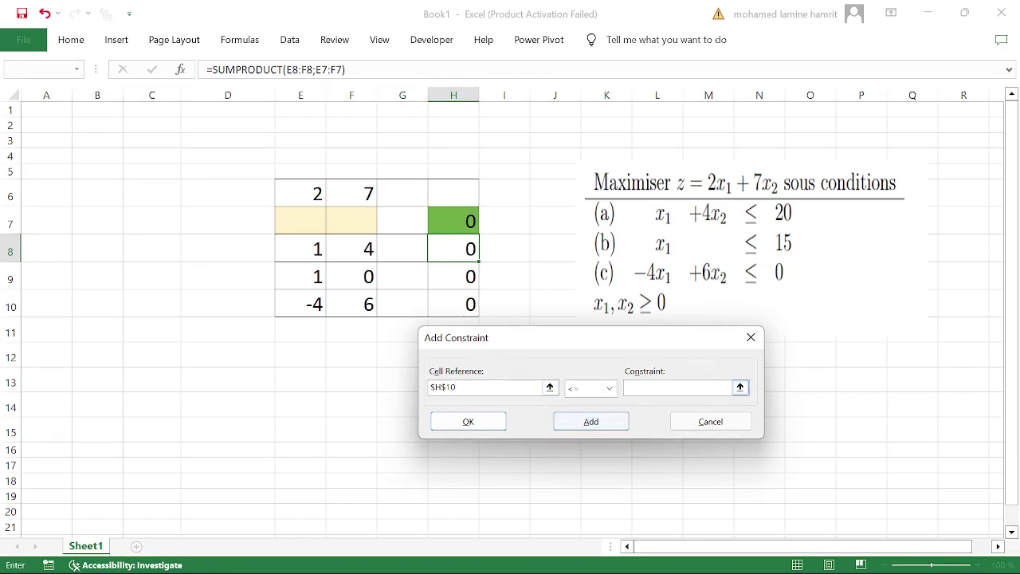
click(483, 423)
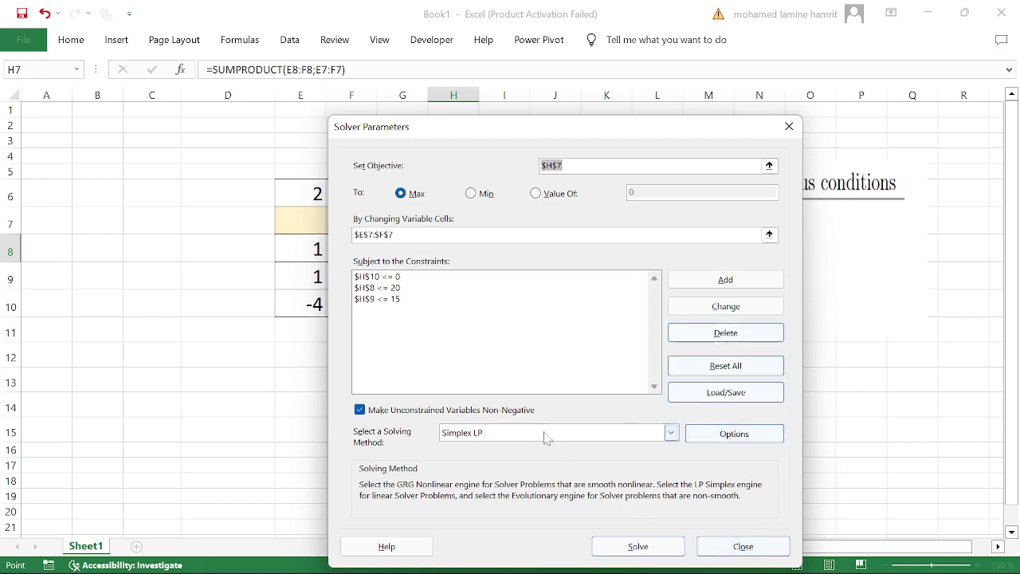
click(634, 438)
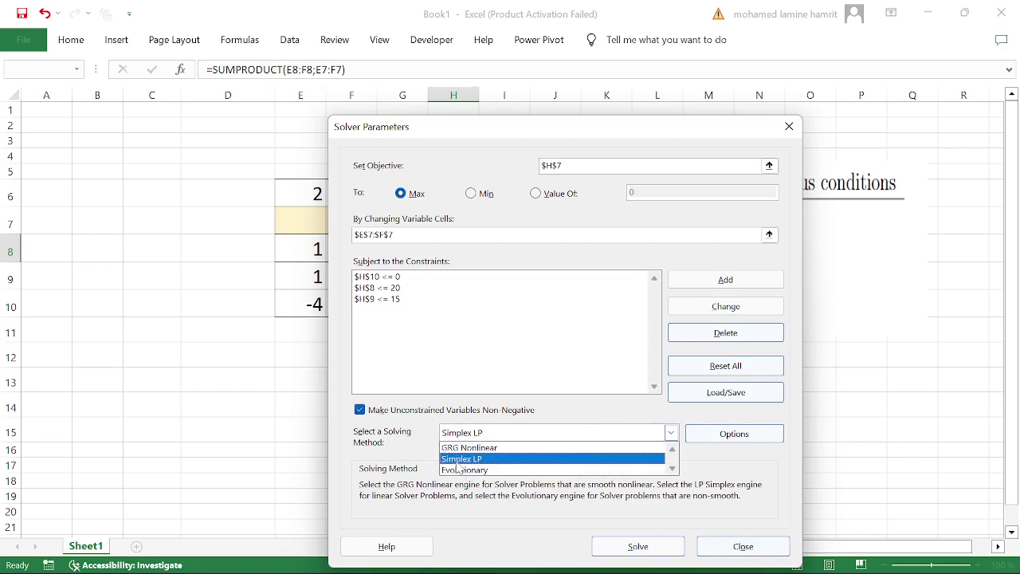
- Solve the model with Simplex LP, reaching x1 = 15, x2 = 1.25, objective 38.8
click(496, 461)
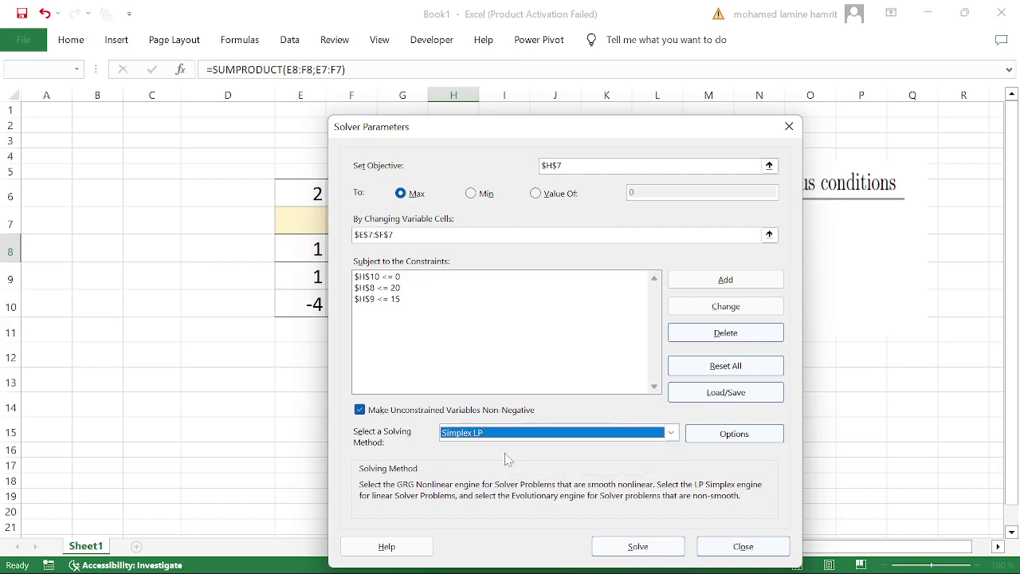
click(637, 548)
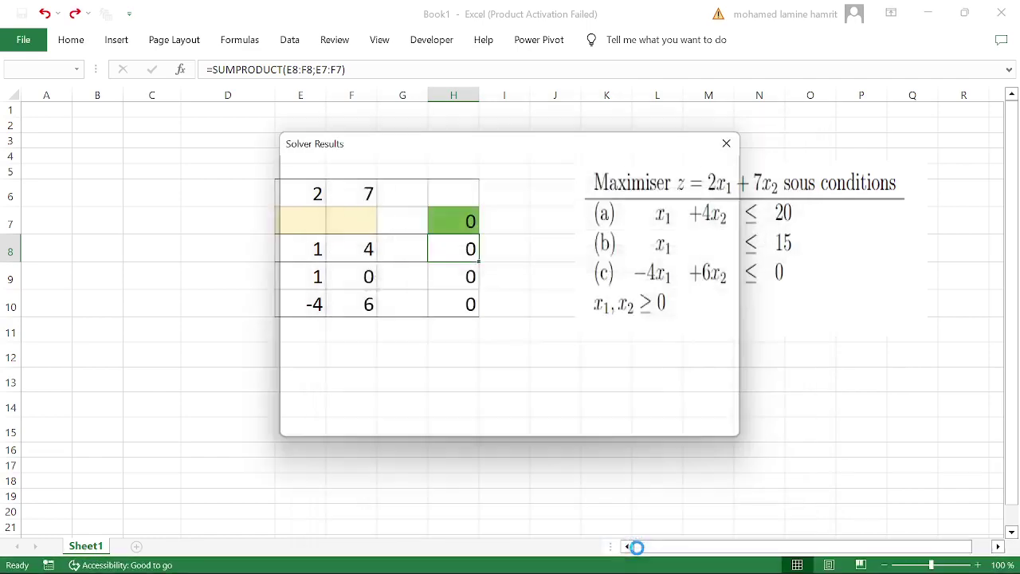
drag(374, 144, 554, 273)
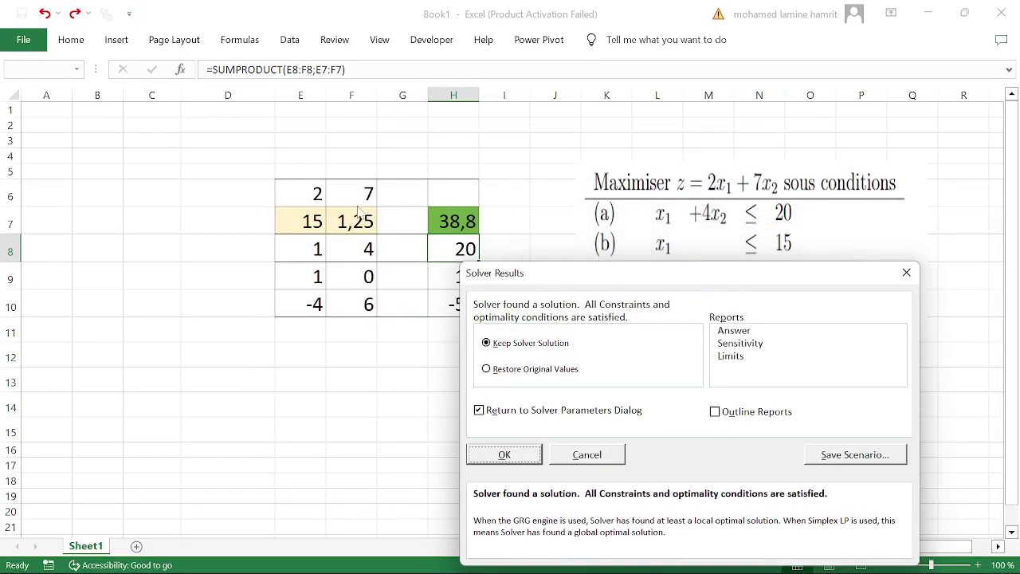
- Request the Answer, Sensitivity and Limits reports and keep the Solver solution
click(734, 335)
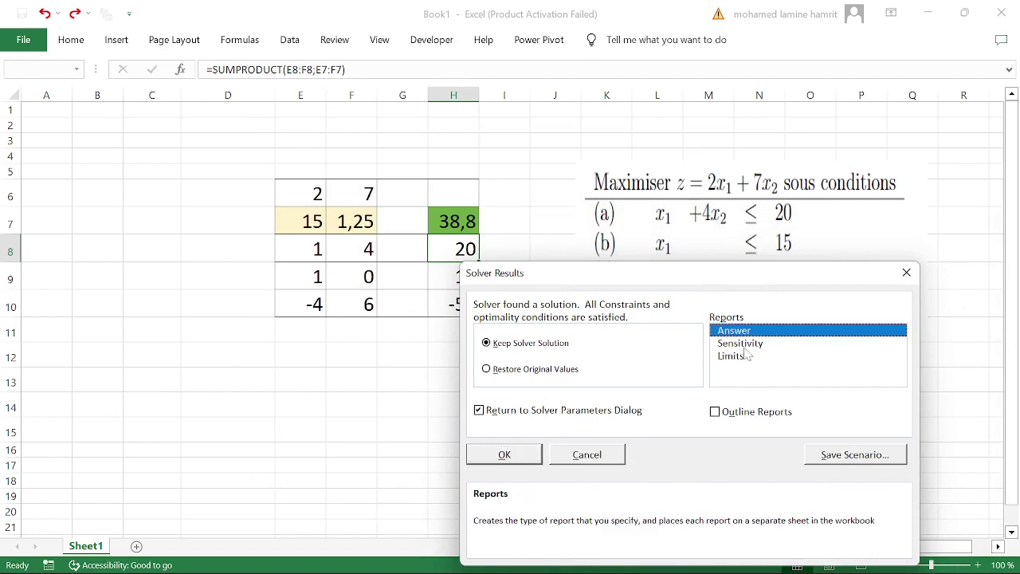
click(742, 346)
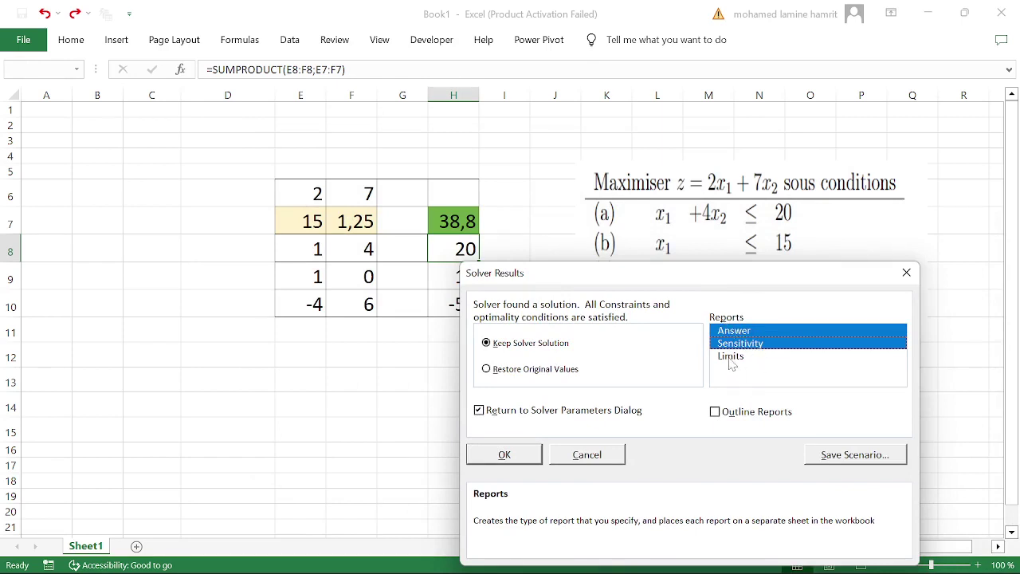
click(732, 358)
click(745, 357)
click(741, 344)
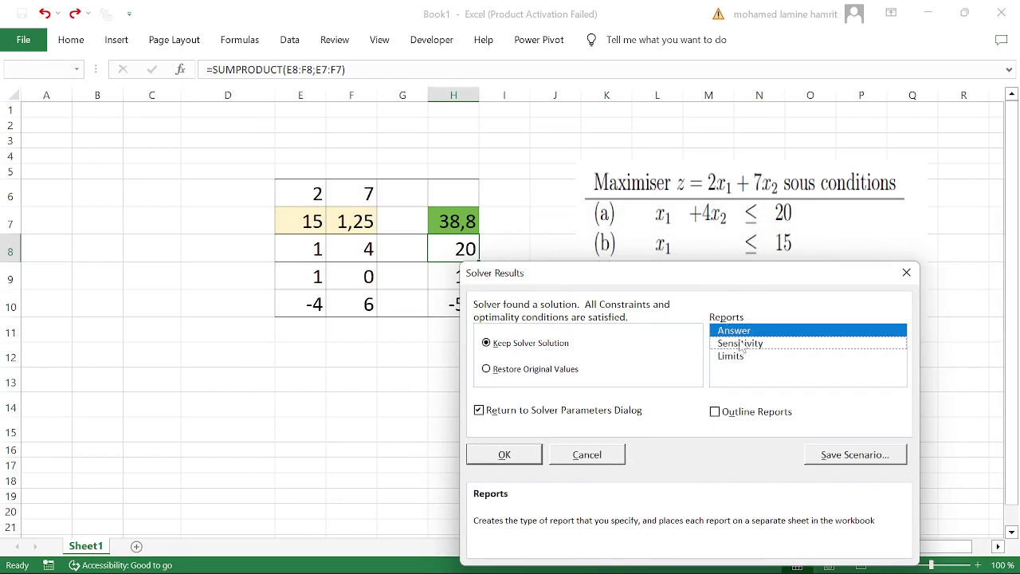
click(741, 348)
click(742, 358)
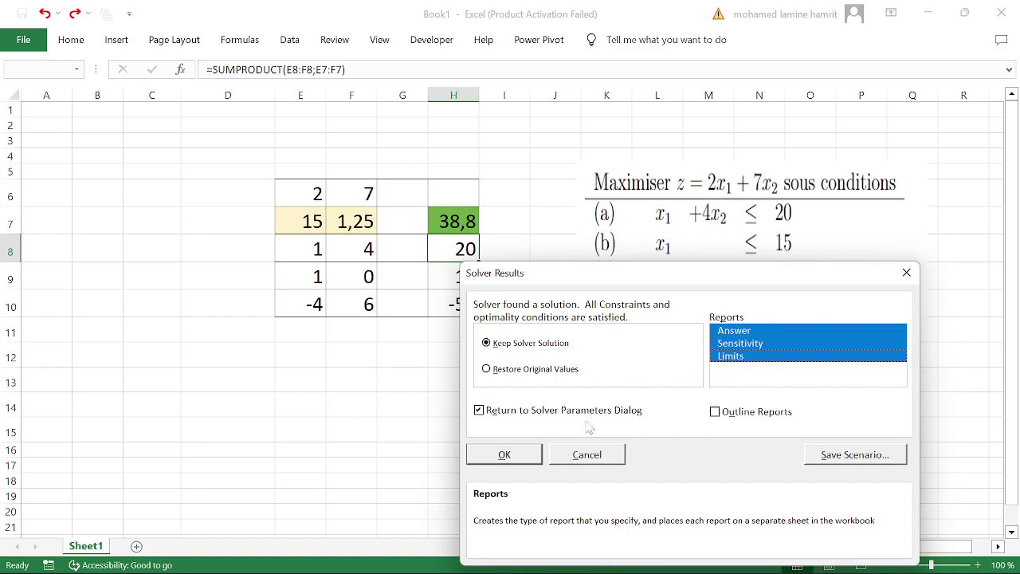
click(499, 458)
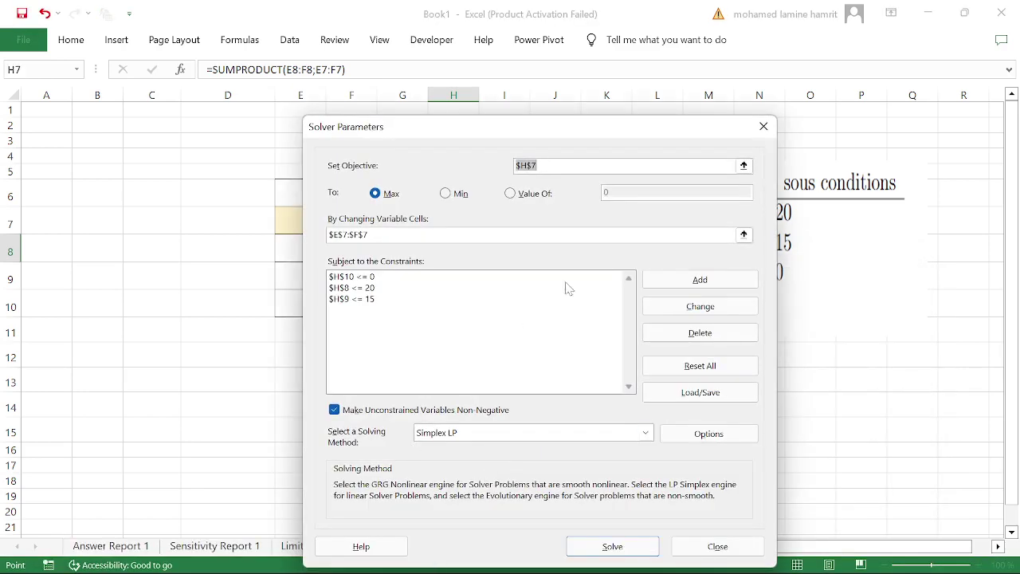
- Close the Solver Parameters dialog to reveal the solved sheet with H7 = 38,8
click(764, 129)
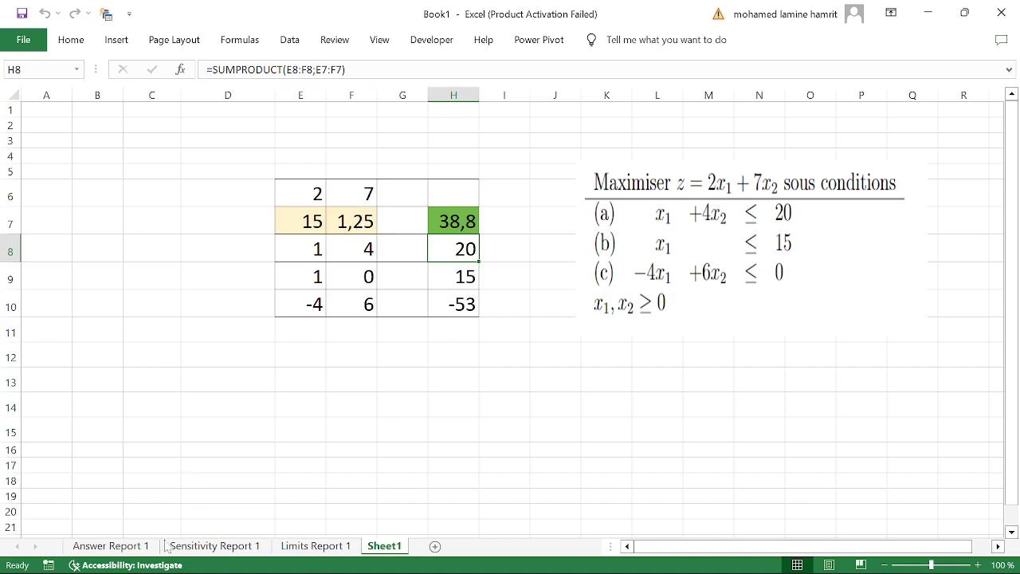
- Look over Answer Report 1, then view Sensitivity Report 1 with shadow prices 1,75 and 0,25
click(115, 547)
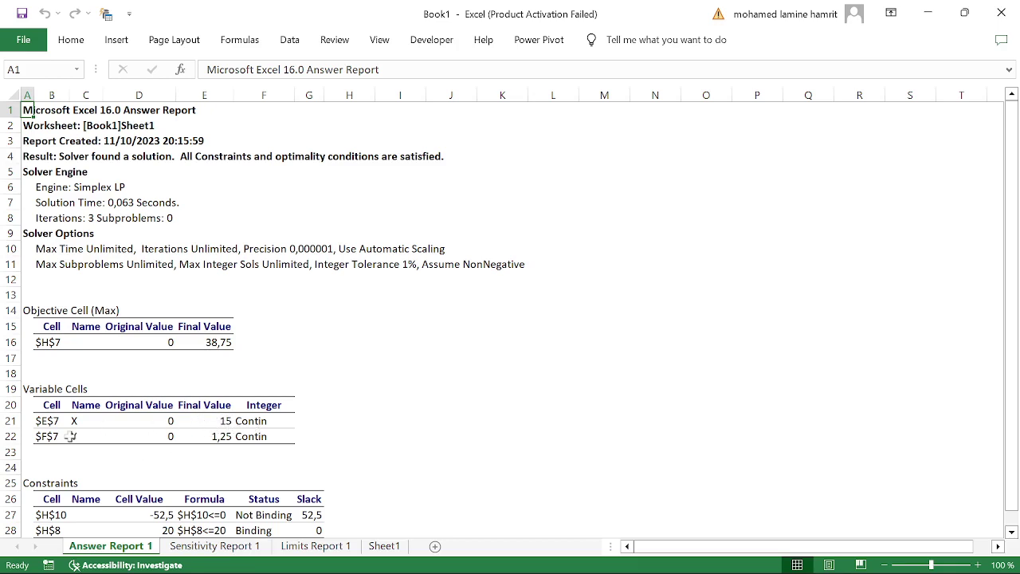
scroll(279, 406, down, 2)
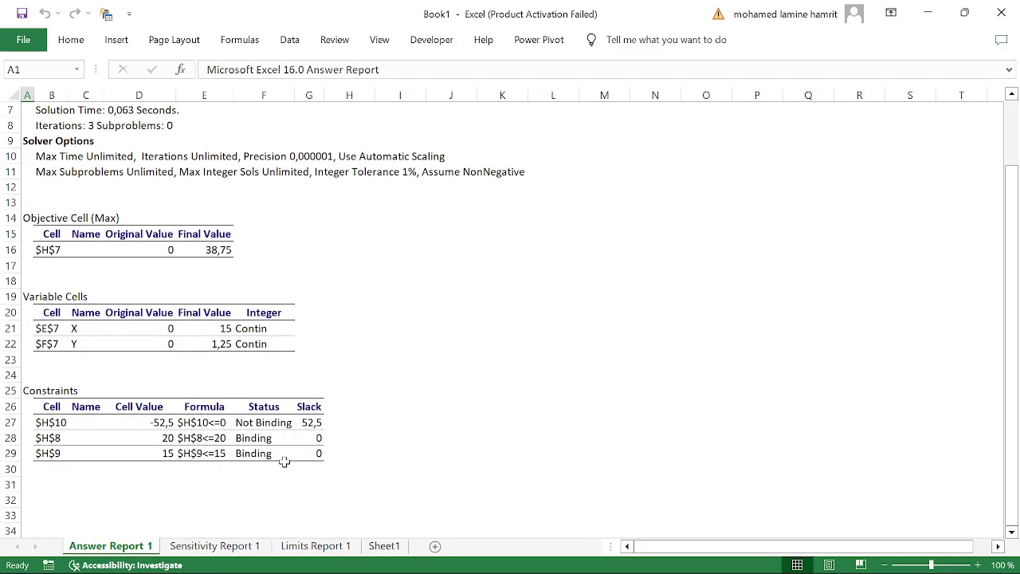
click(208, 547)
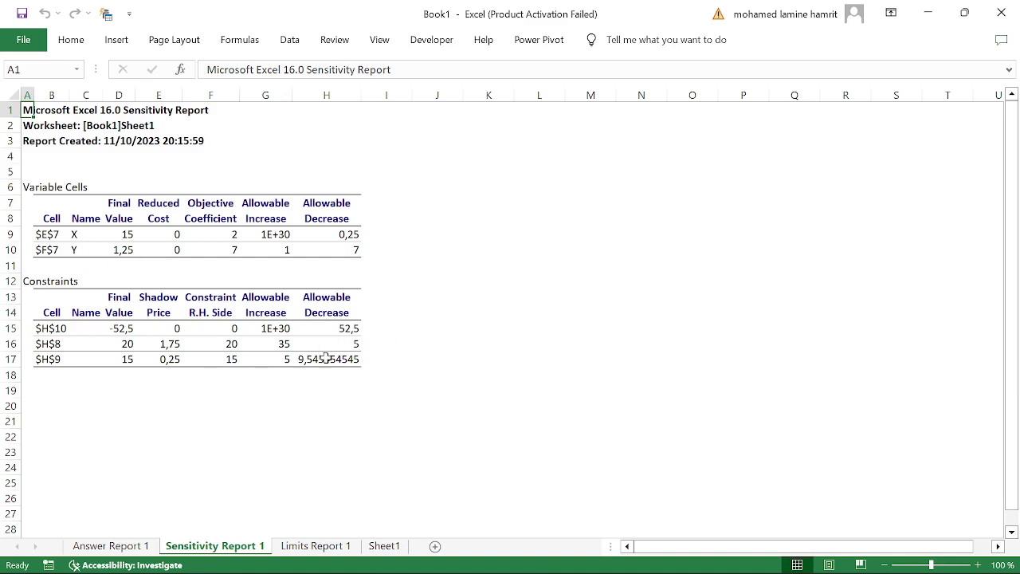
- Review the X and Y limits in Limits Report 1, then go back to Sheet1
click(316, 546)
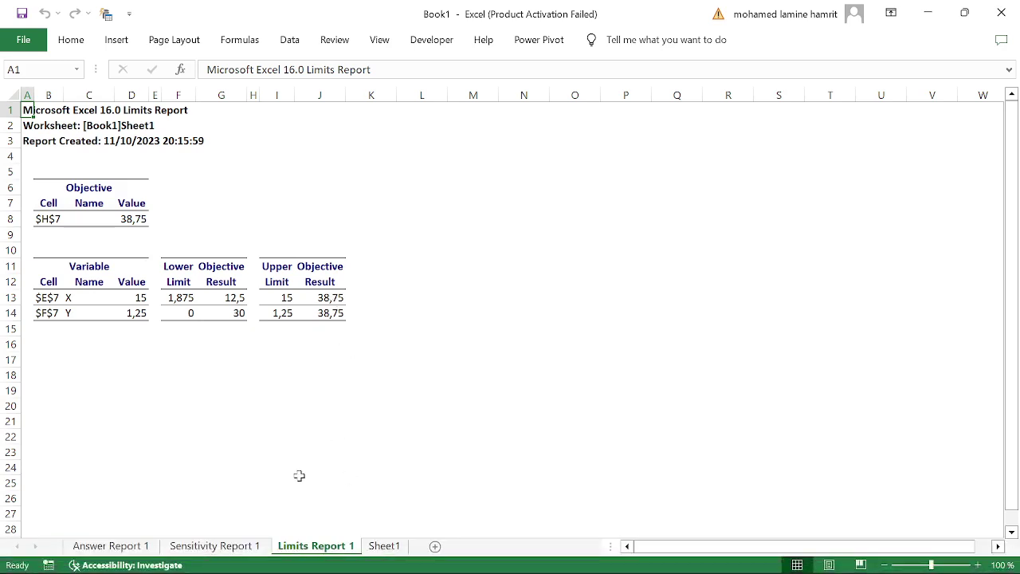
click(372, 549)
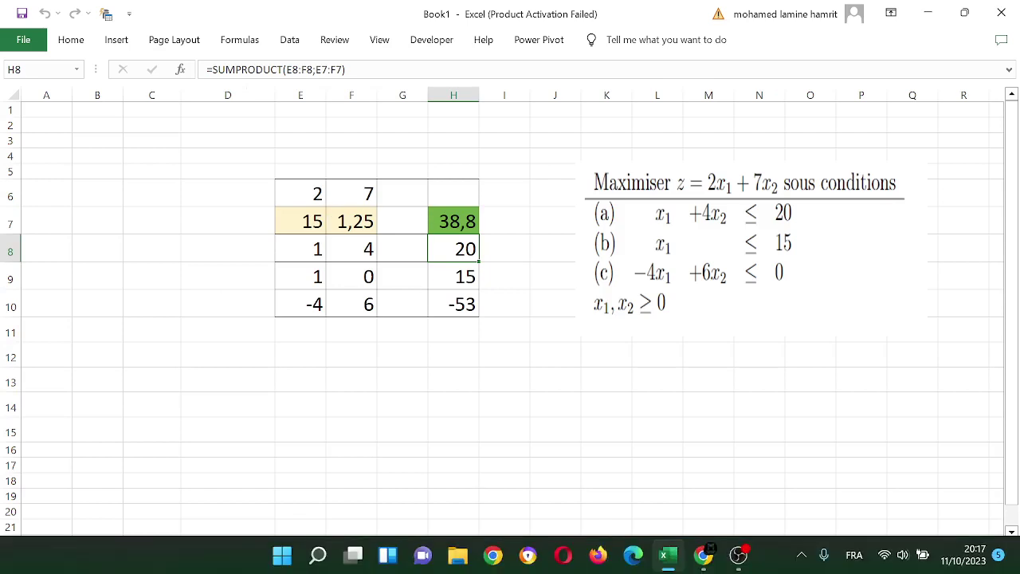
- Bring Chrome forward on the TD4-corrige.pdf solution tab
mouse_move(700, 562)
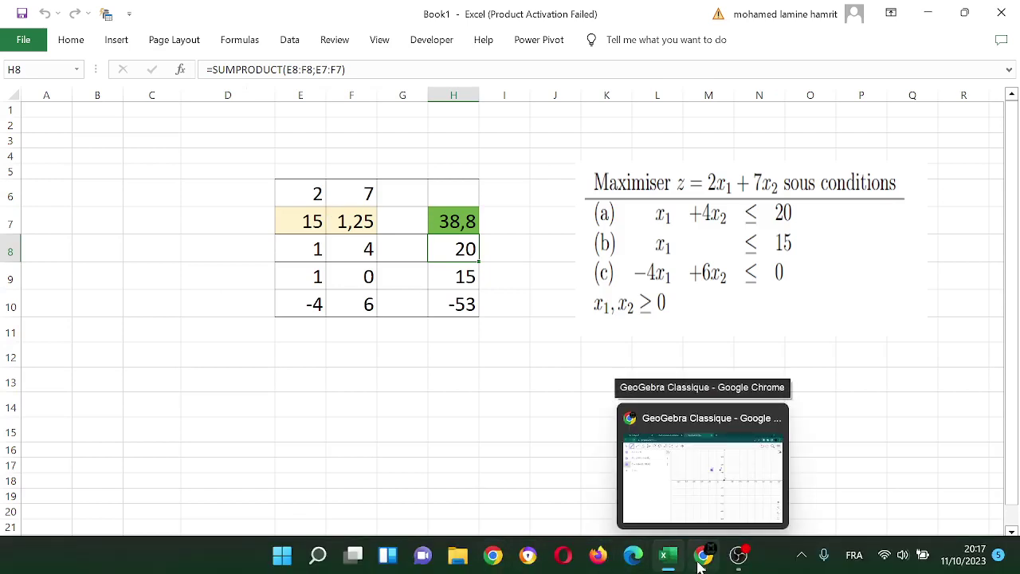
click(702, 471)
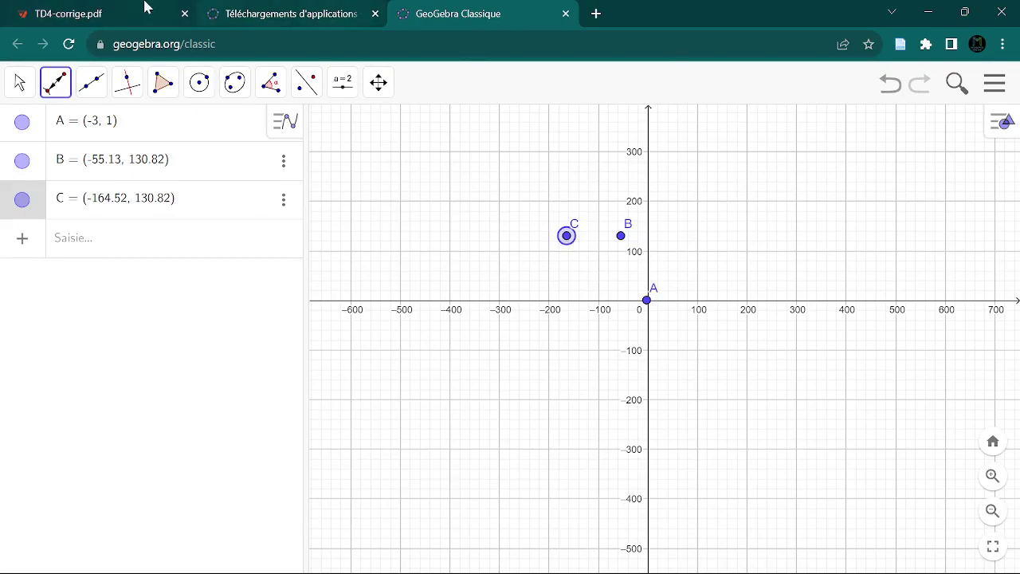
click(96, 9)
- Locate the hand-worked optimum x1 = 15, x2 = 5/4 and highlight z = 38 + 3/4
scroll(319, 292, up, 3)
scroll(319, 291, up, 3)
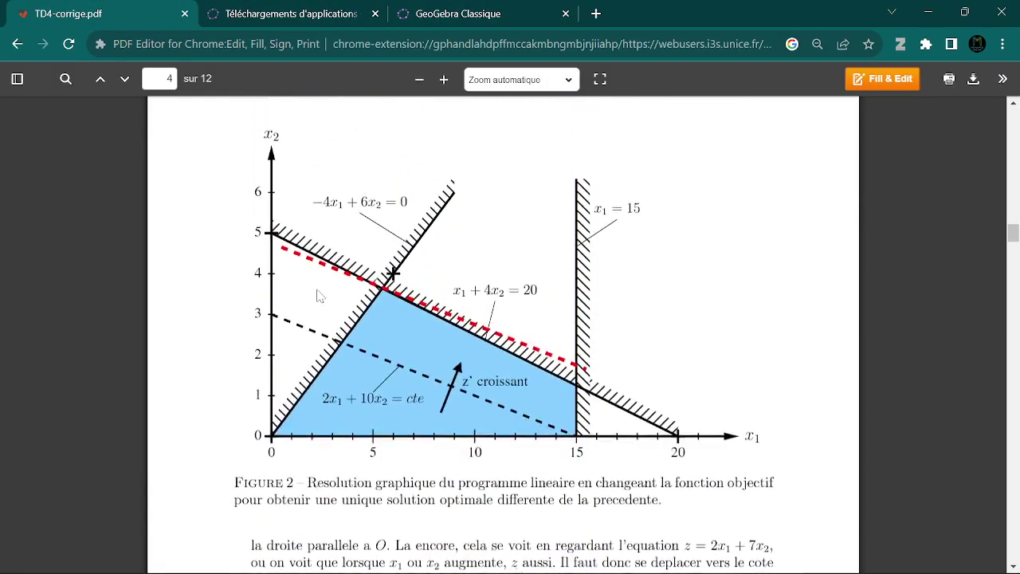
scroll(319, 292, up, 5)
scroll(319, 292, up, 4)
scroll(317, 295, up, 5)
scroll(317, 295, up, 4)
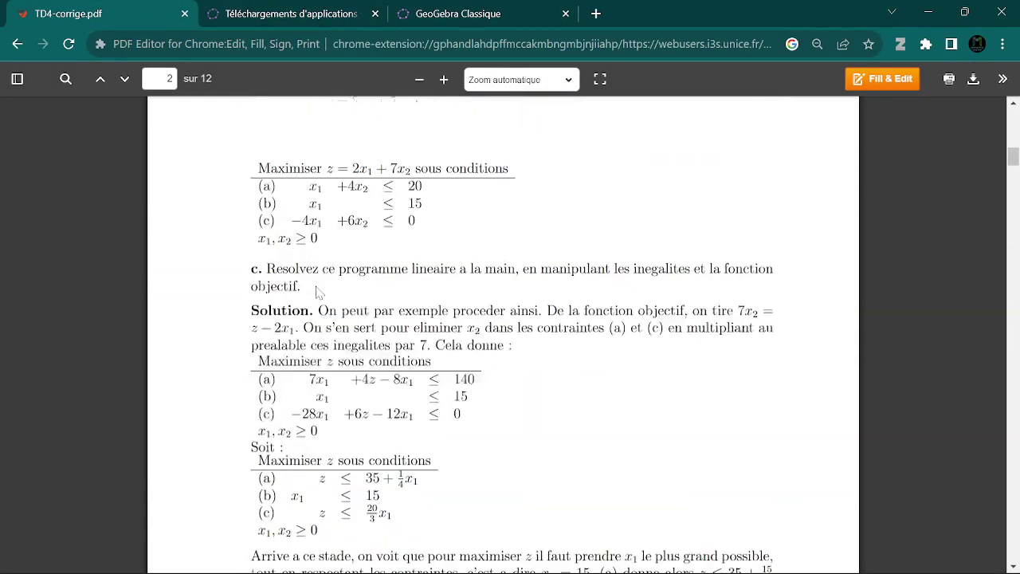
scroll(318, 295, up, 3)
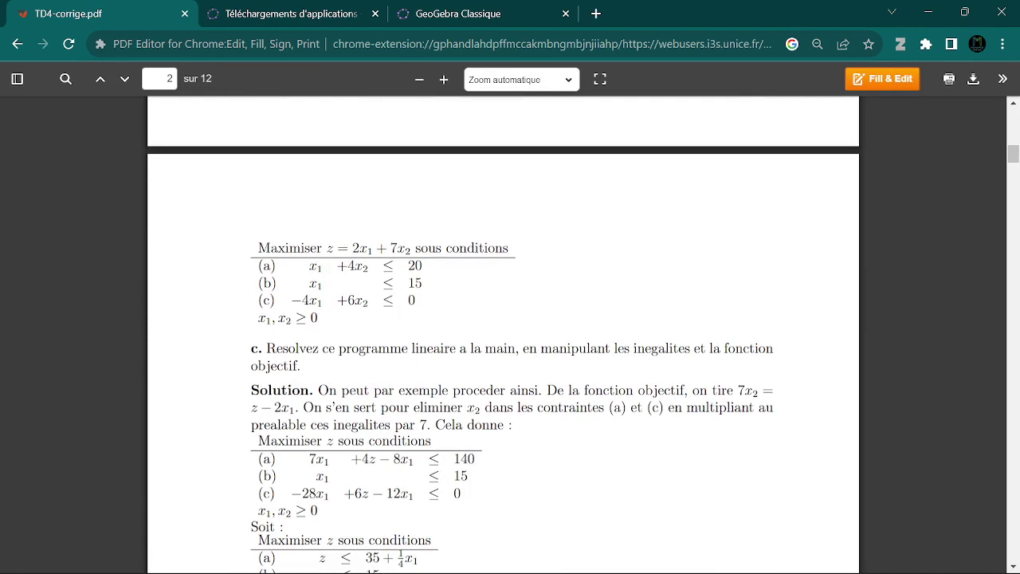
scroll(319, 295, down, 1)
scroll(319, 295, down, 1)
scroll(244, 342, down, 1)
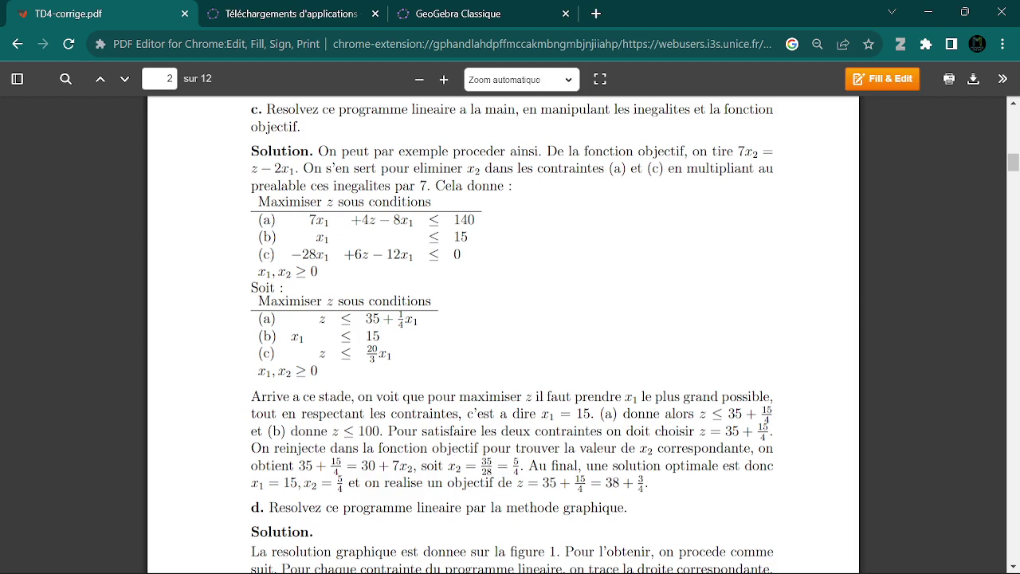
drag(604, 483, 638, 493)
click(652, 508)
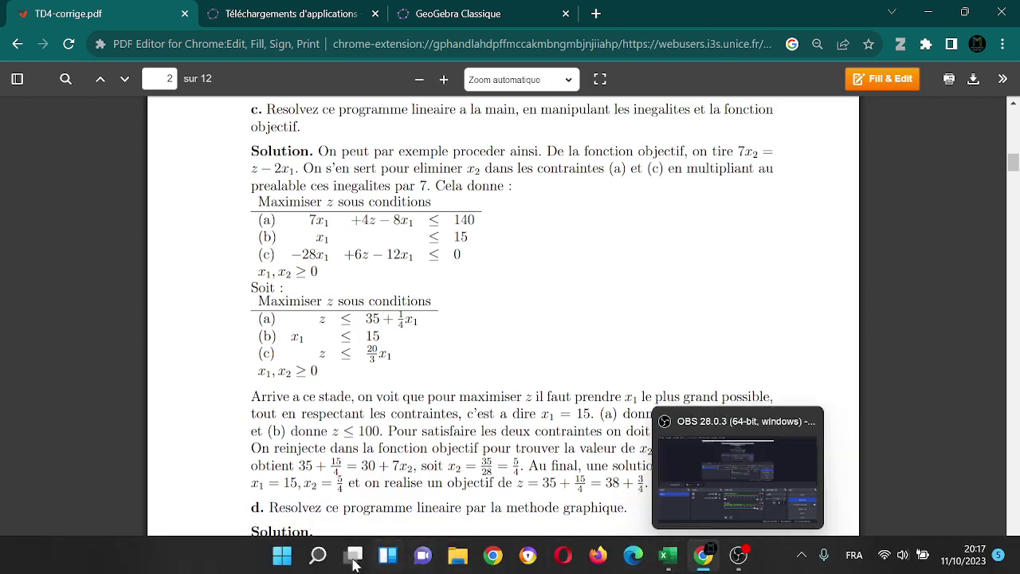
- Compute 3 ÷ 4 = 0,75 in Calculator, then return to the Excel workbook
click(317, 556)
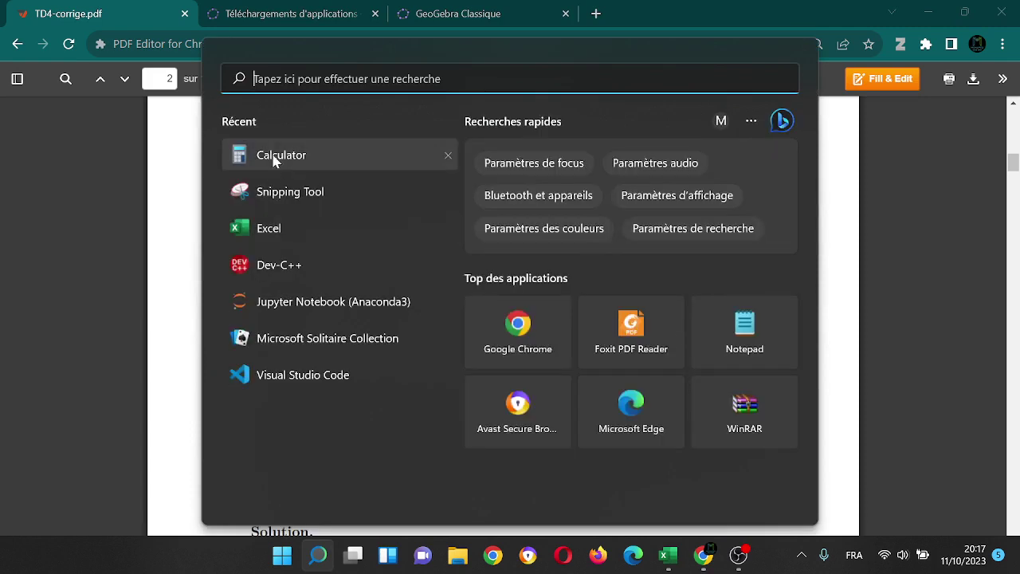
click(229, 159)
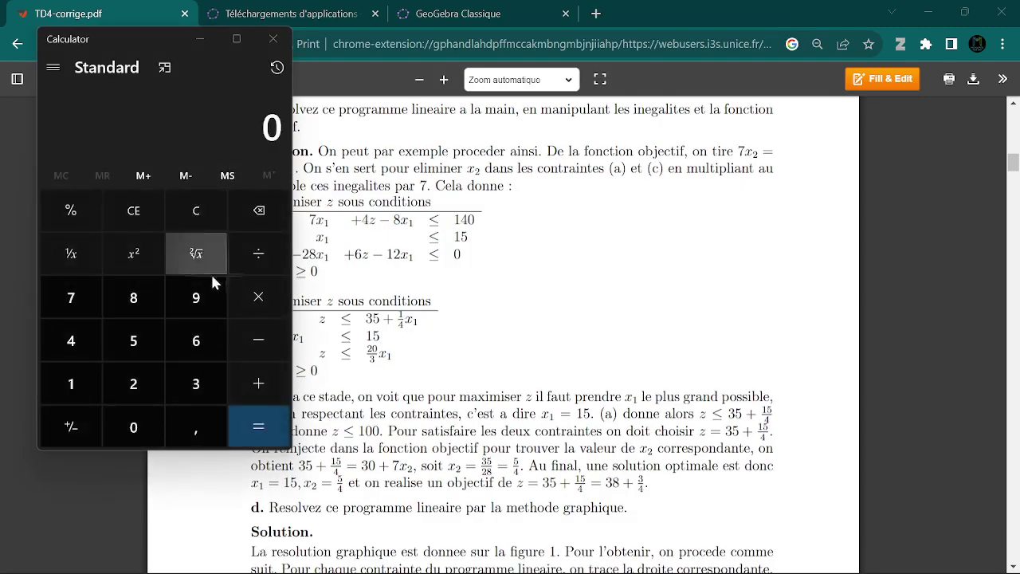
click(195, 384)
click(259, 253)
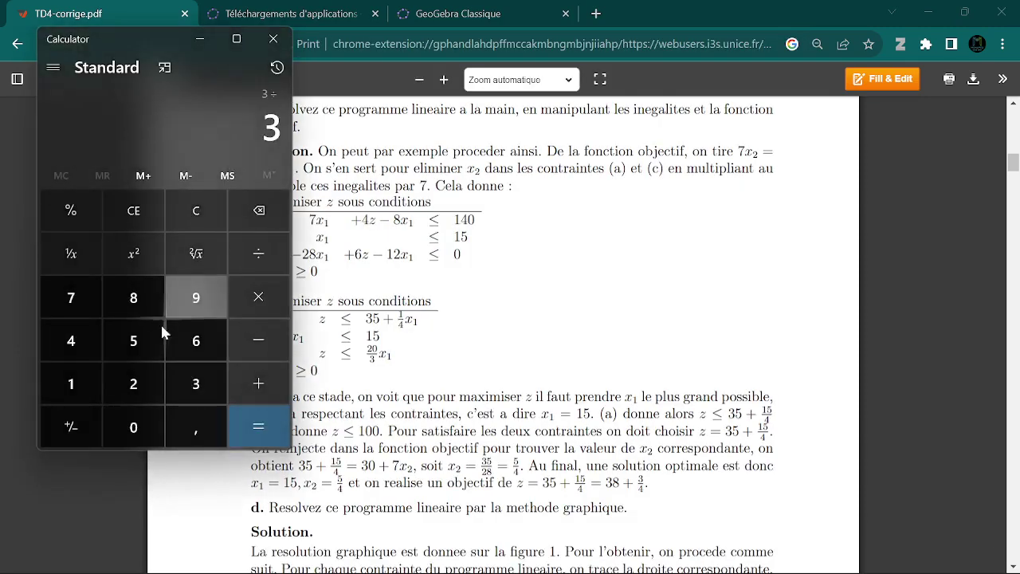
click(71, 341)
click(256, 426)
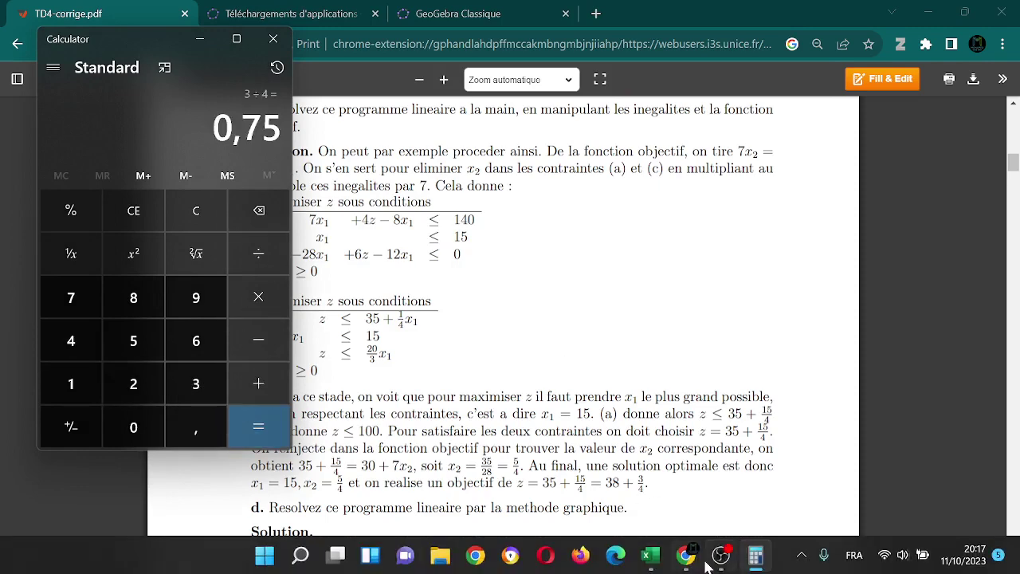
click(650, 556)
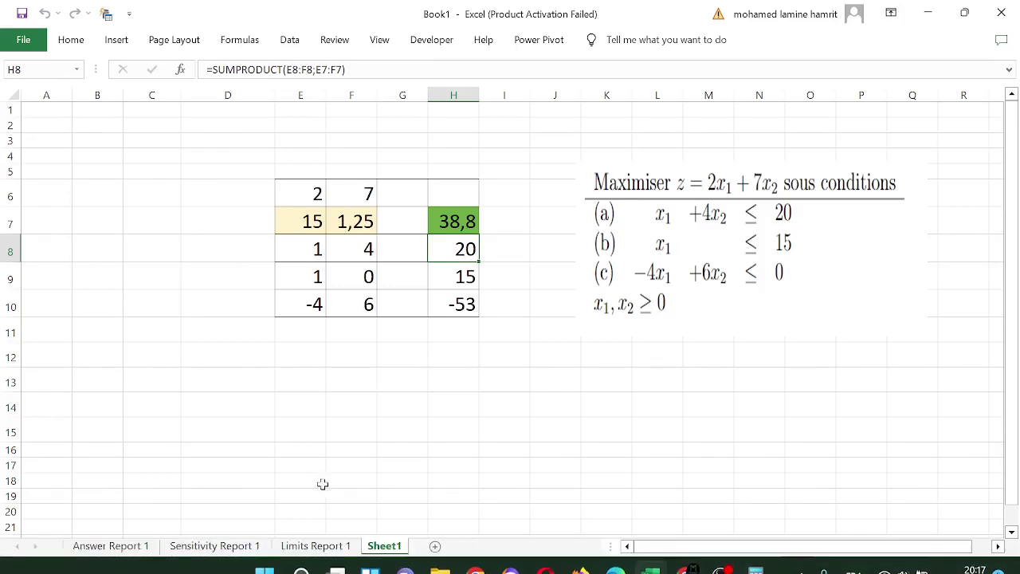
- View Answer Report 1 (objective 38,75, X = 15, Y = 1,25), then return to the PDF in Chrome
click(147, 550)
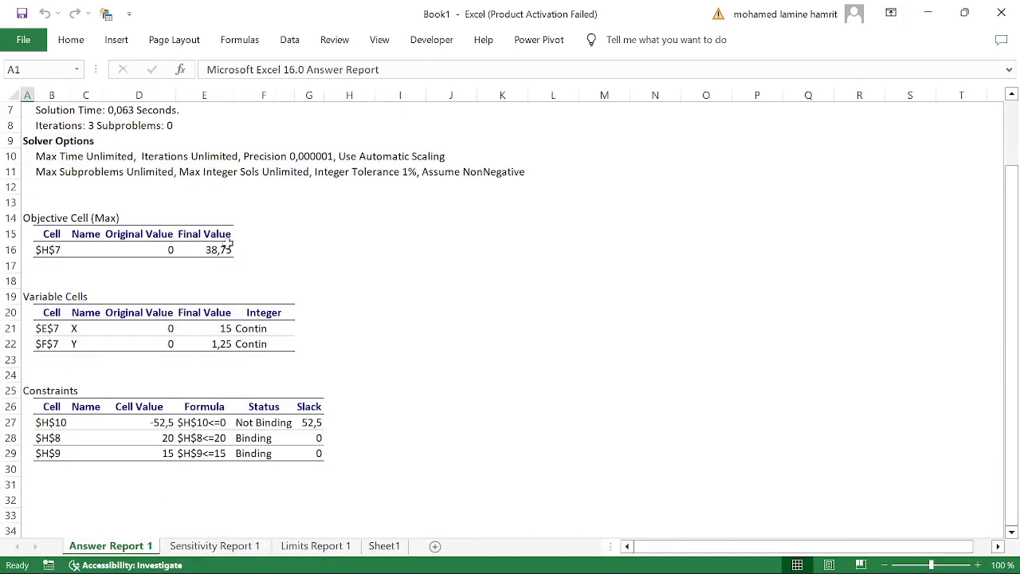
mouse_move(527, 572)
mouse_move(693, 562)
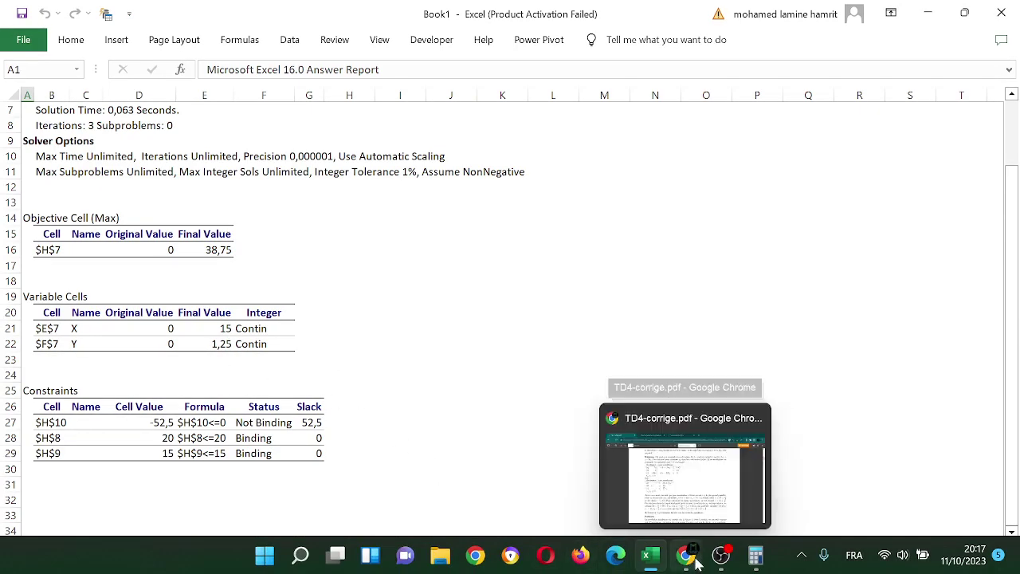
click(685, 454)
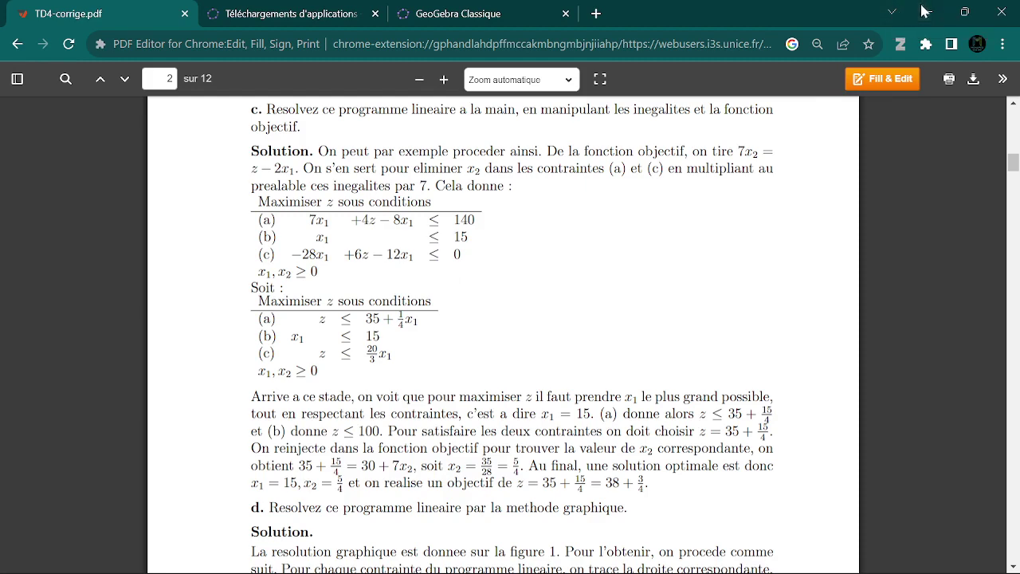
- Minimize Chrome, scroll through Answer Report 1's constraints and slack, then return to Sheet1
click(928, 11)
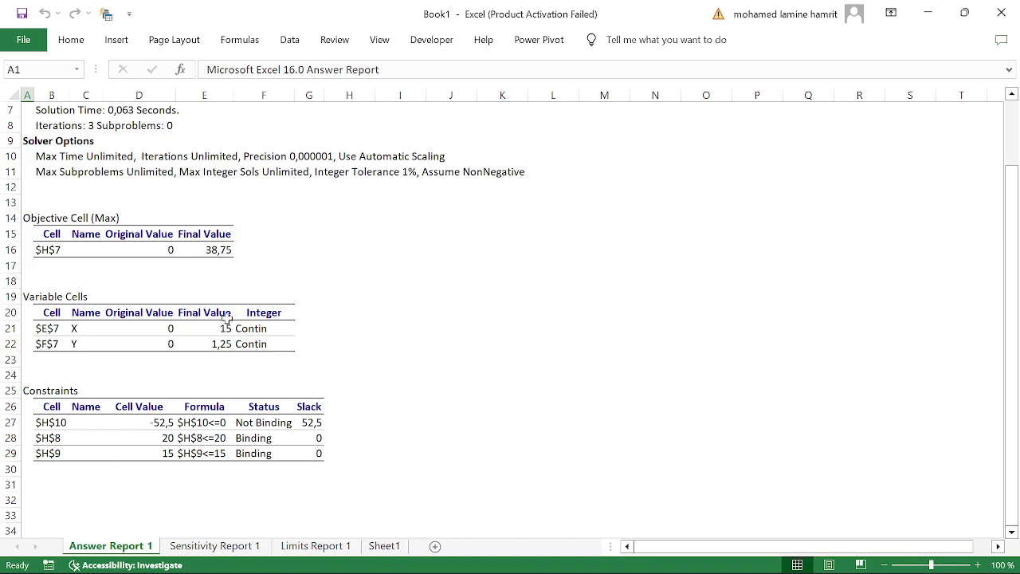
scroll(311, 375, down, 3)
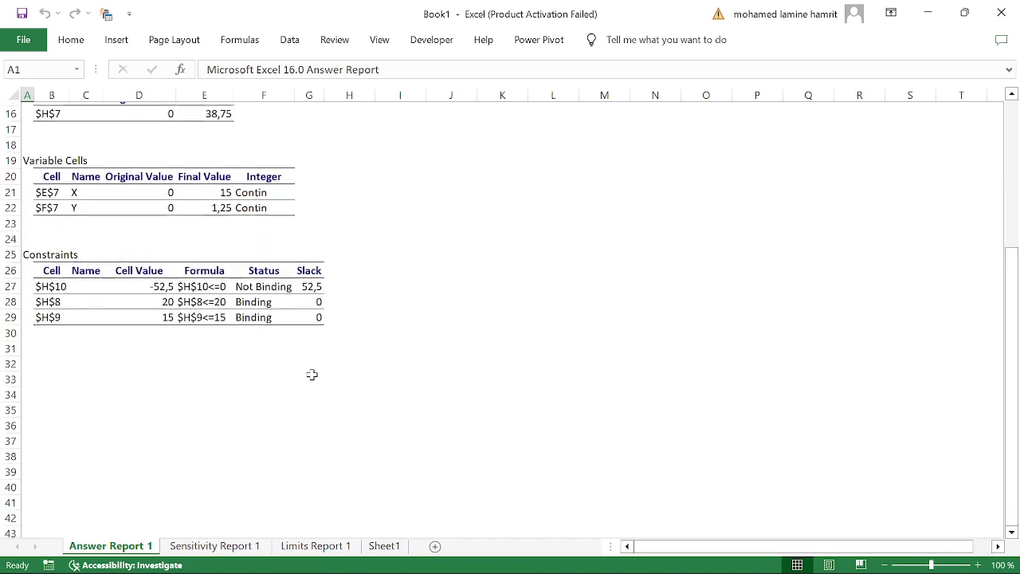
scroll(312, 375, up, 3)
click(387, 548)
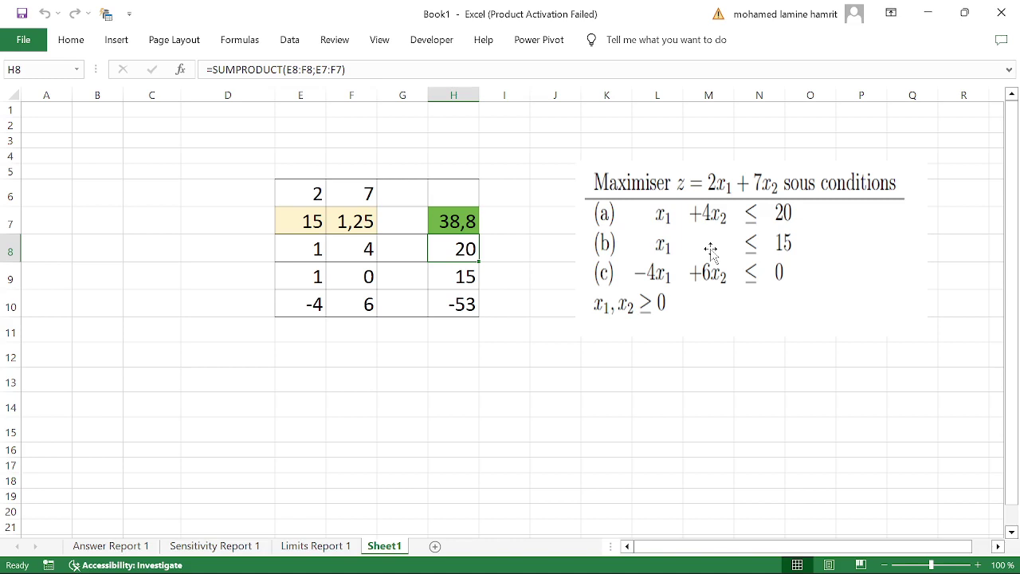
mouse_move(504, 570)
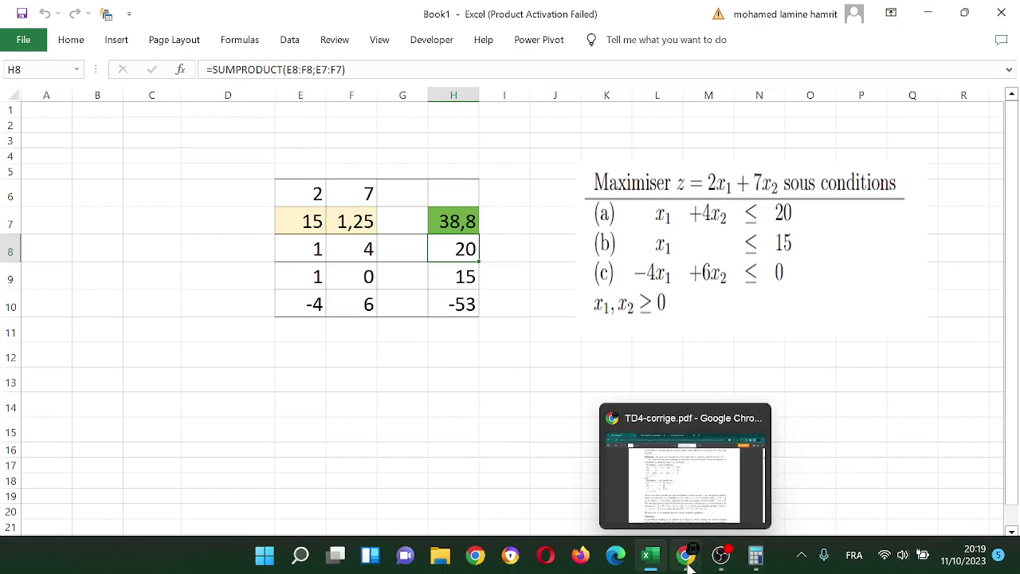
- In Chrome, browse the GeoGebra Classique and GeoGebra download tabs
click(687, 568)
click(442, 18)
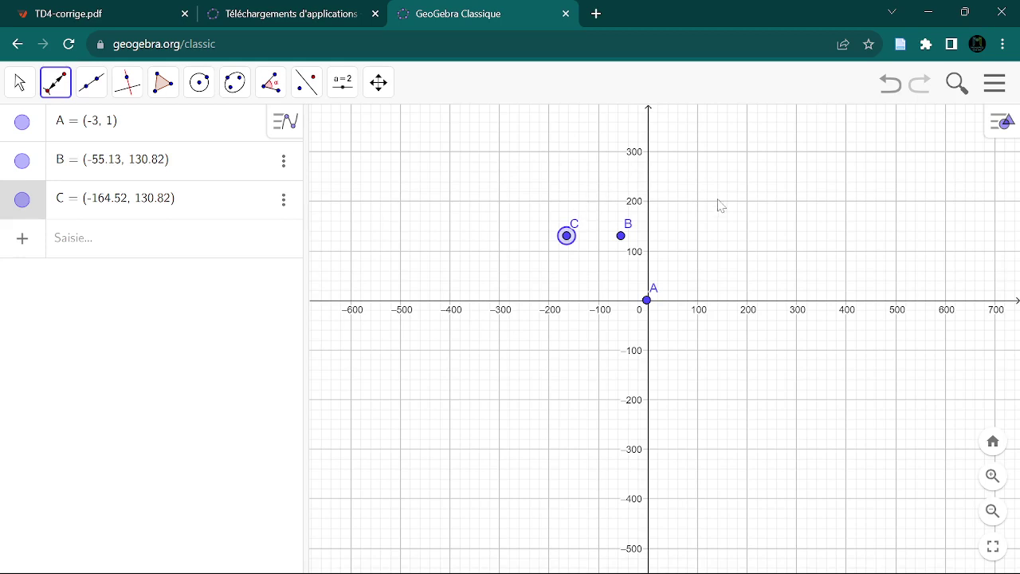
click(249, 16)
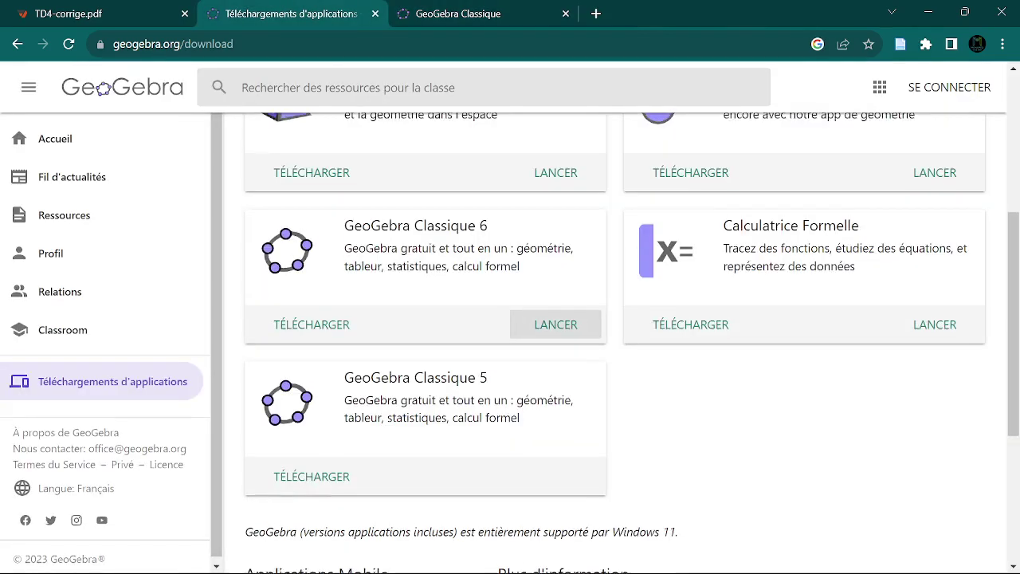
scroll(556, 325, up, 5)
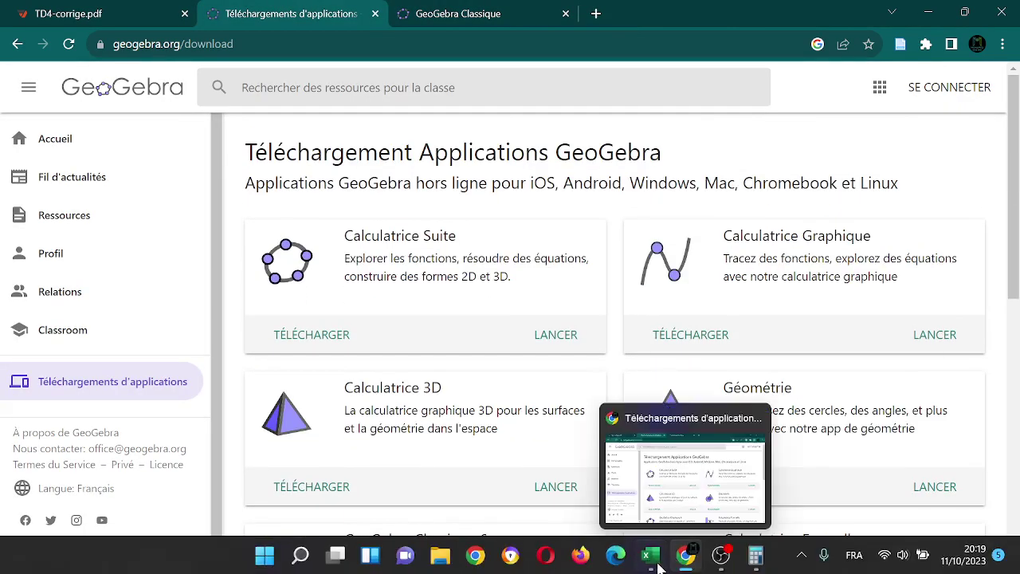
- Scroll TD4-corrige.pdf to the Figure 1 graphical solution, then bring OBS Studio forward
click(144, 7)
scroll(237, 375, down, 5)
scroll(237, 376, down, 5)
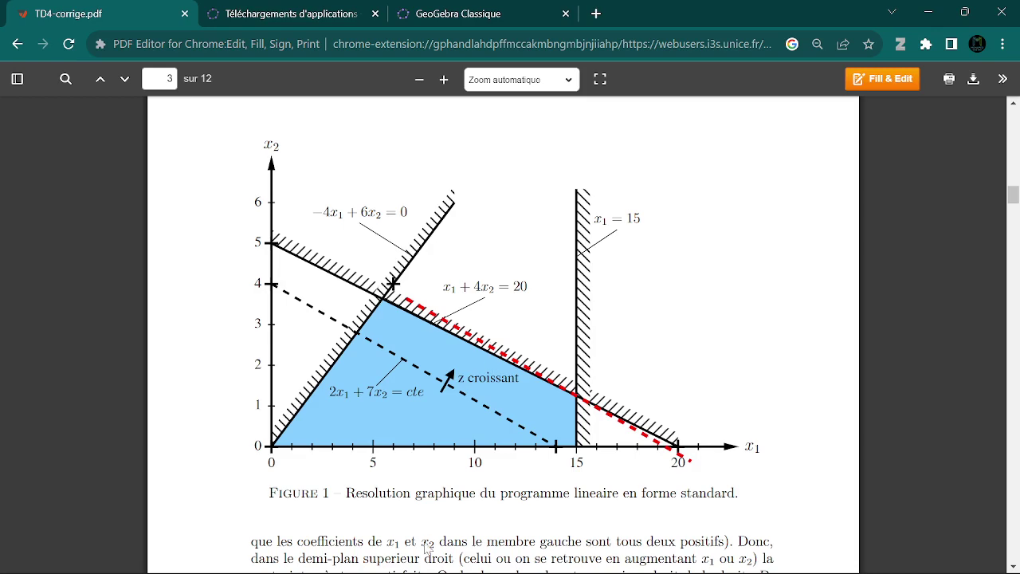
click(721, 556)
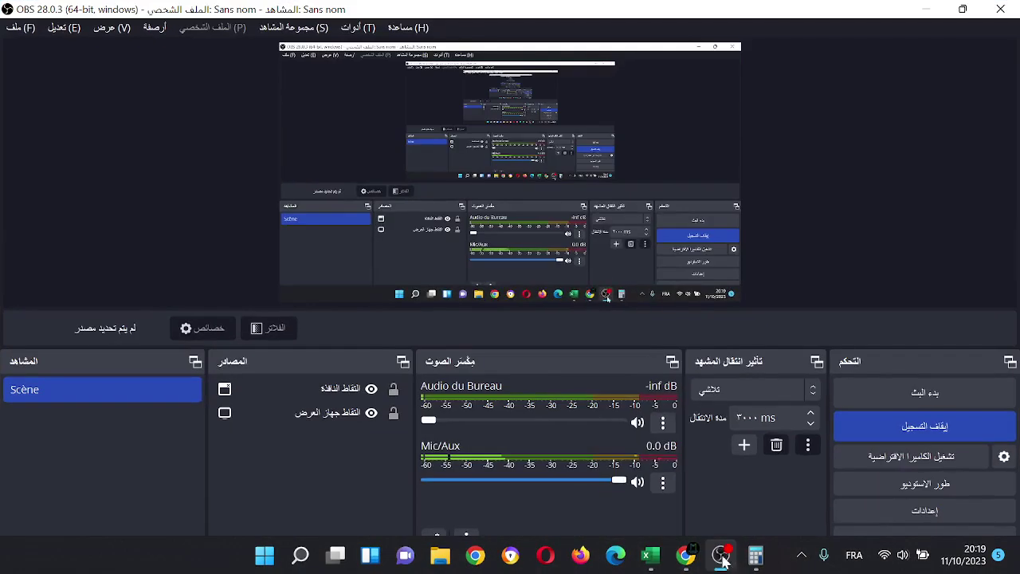